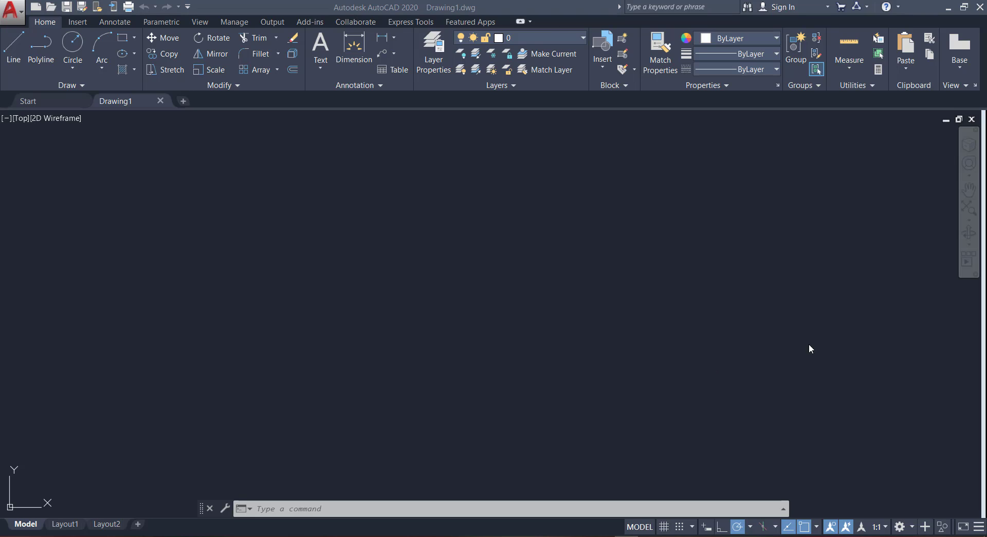
# Switch Polar Tracking off on the status bar while Drawing1 is still empty
pyautogui.click(607, 362)
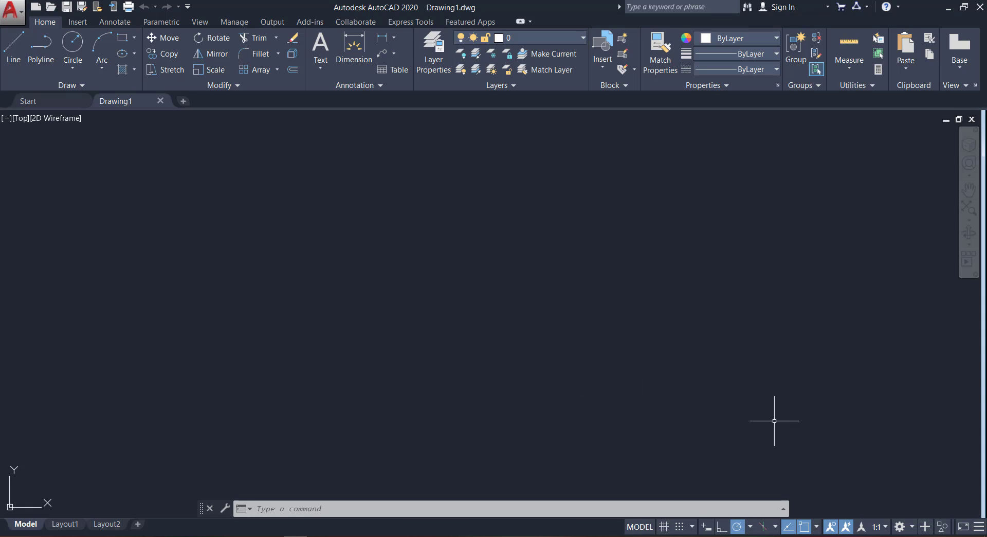
pyautogui.click(737, 527)
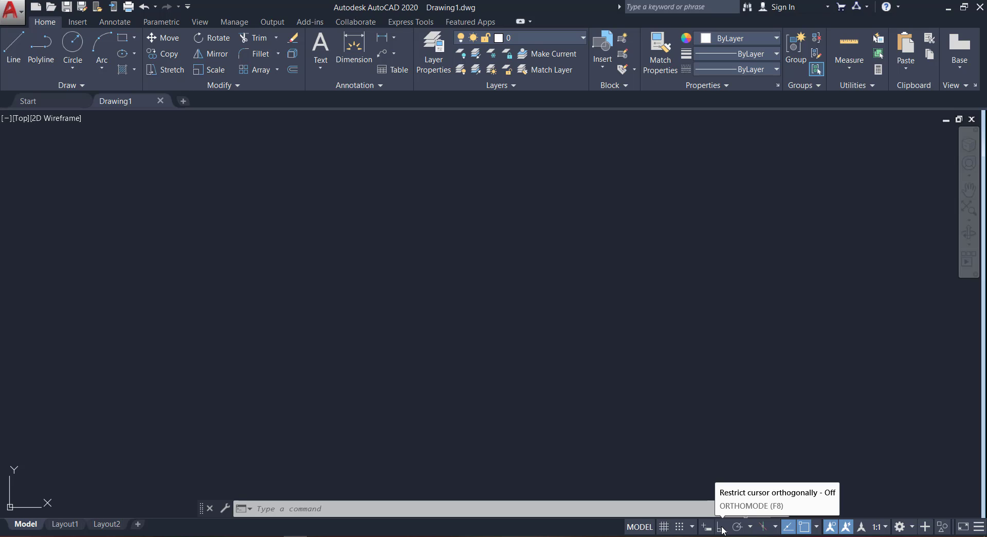
# With Ortho on, draw a six-segment connected line chain with one diagonal back to the step corner
pyautogui.click(722, 527)
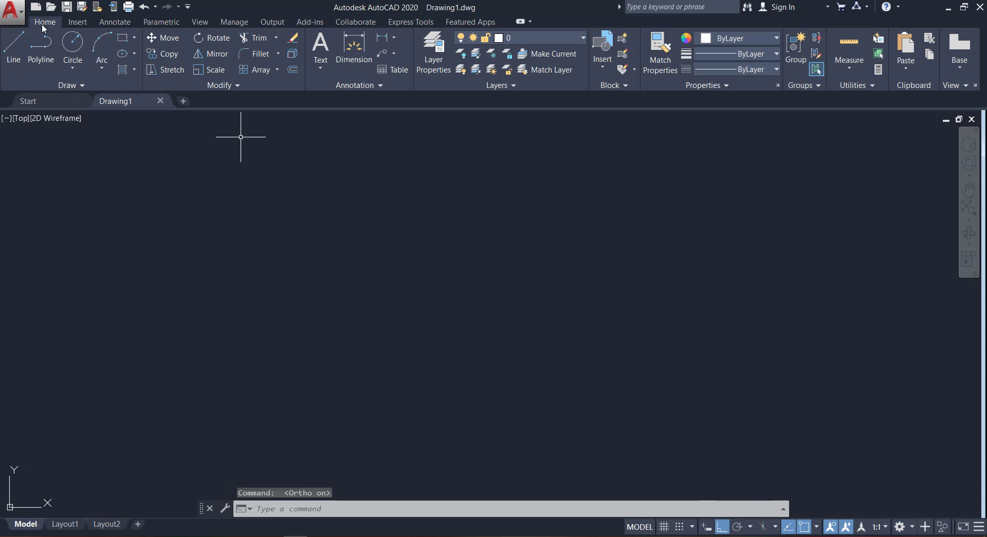
pyautogui.click(14, 49)
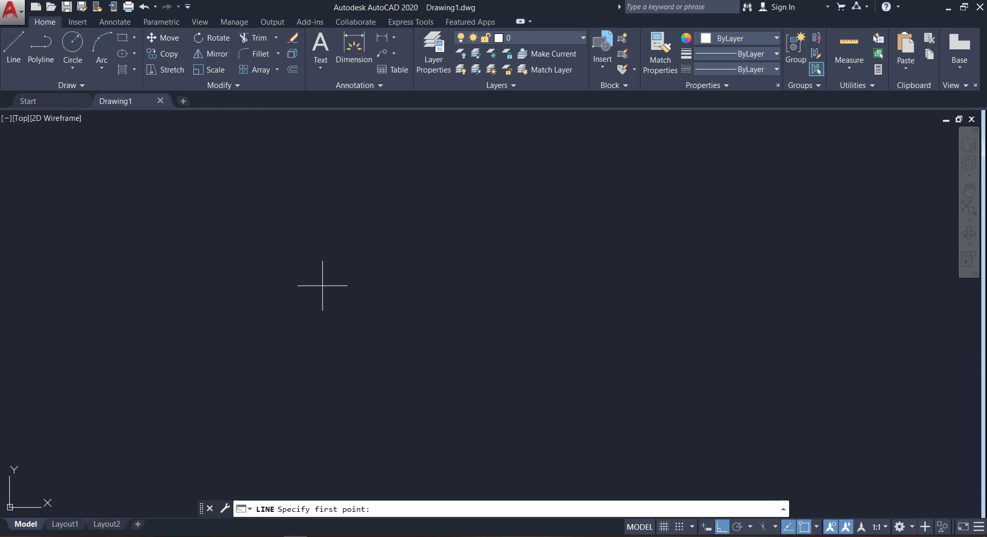
pyautogui.click(326, 306)
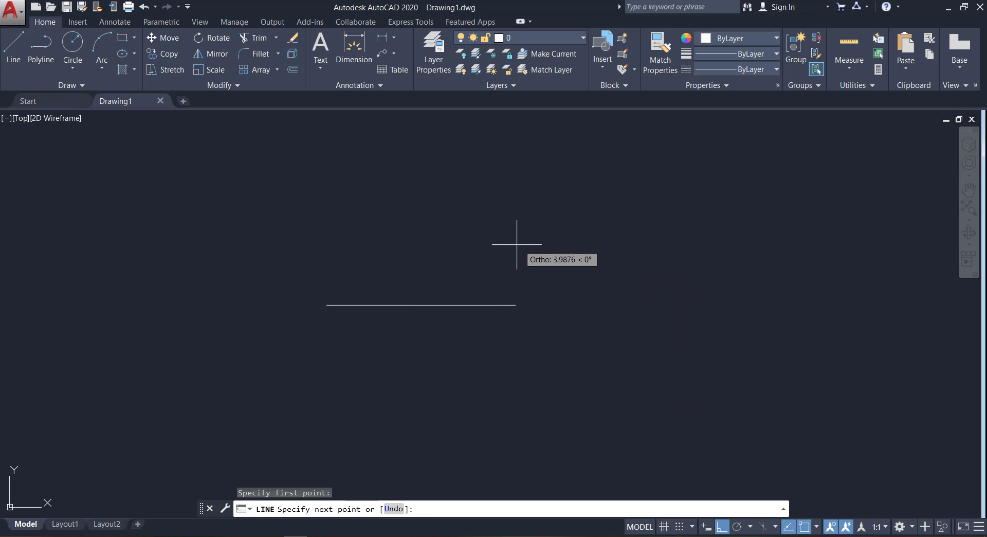
pyautogui.click(557, 244)
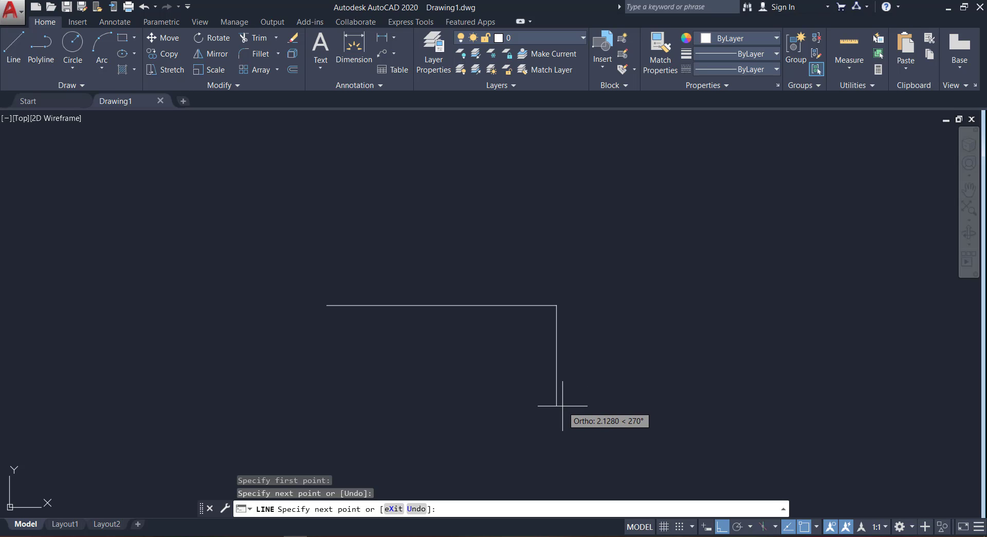
pyautogui.click(560, 371)
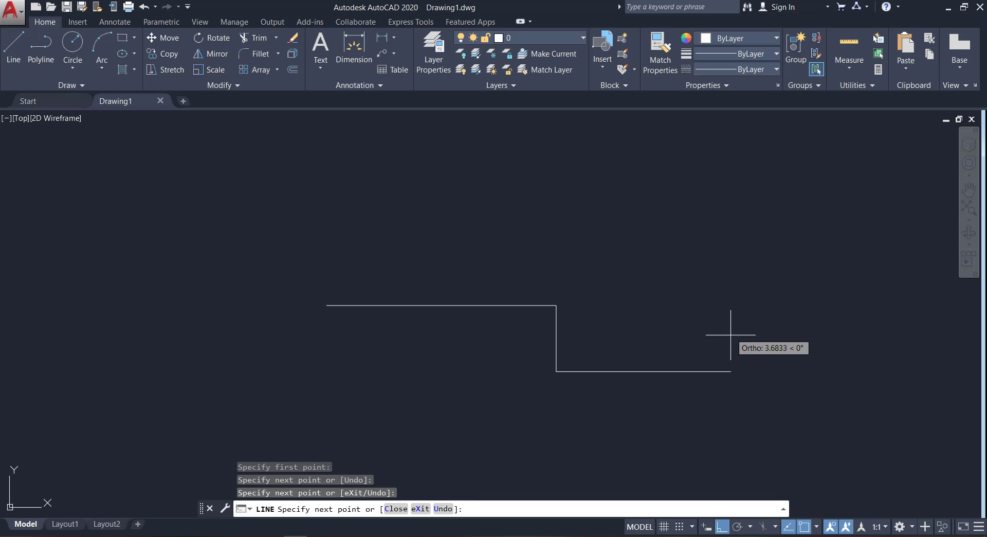
pyautogui.click(747, 374)
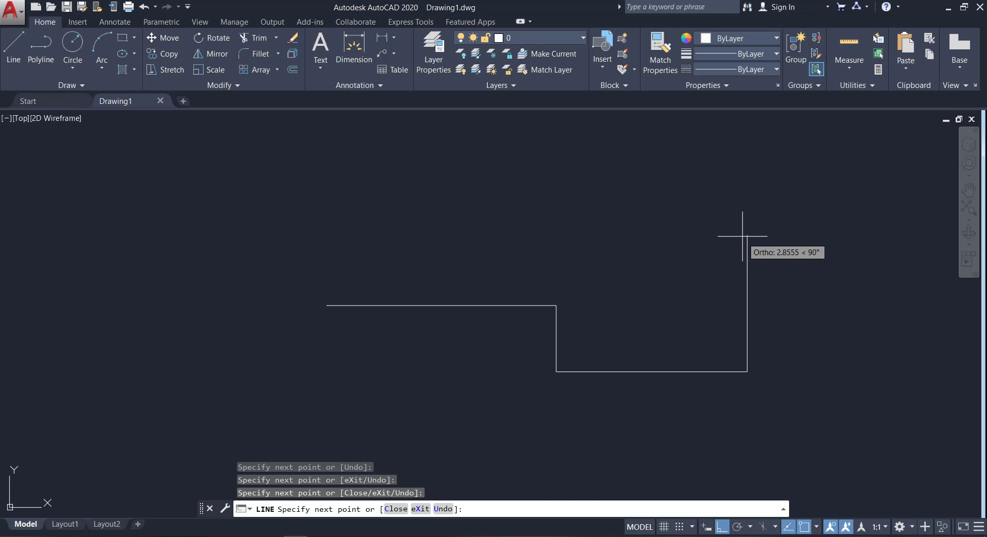
pyautogui.click(745, 206)
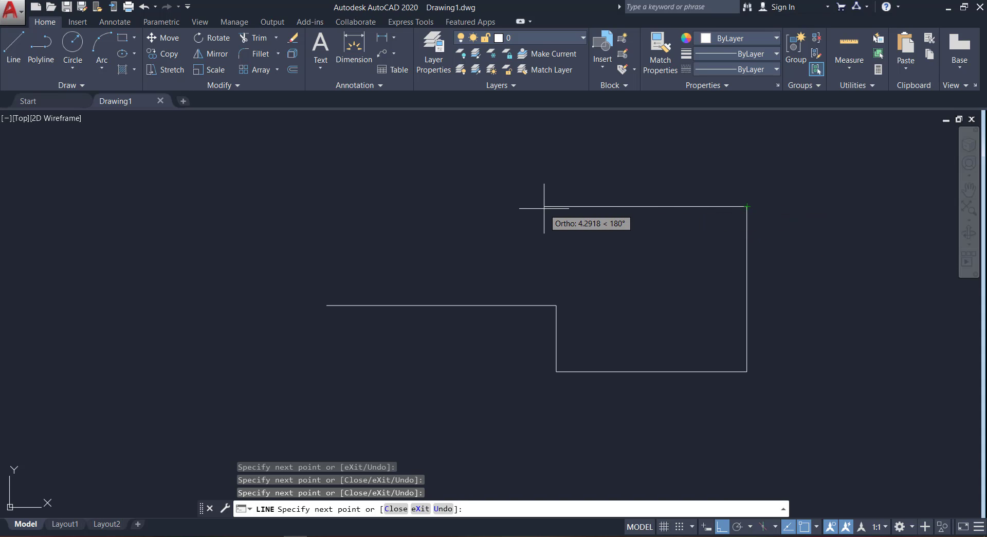
pyautogui.click(556, 305)
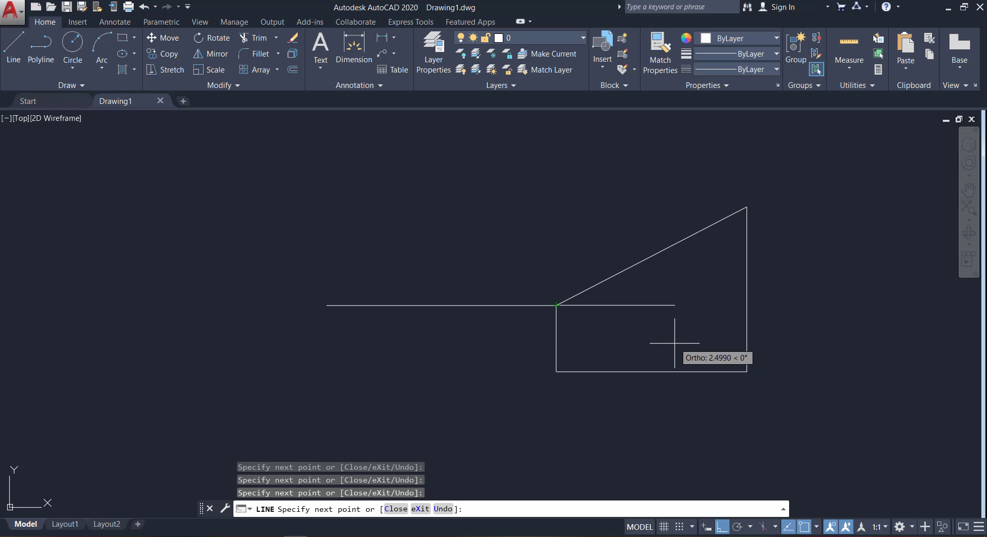
pyautogui.click(483, 210)
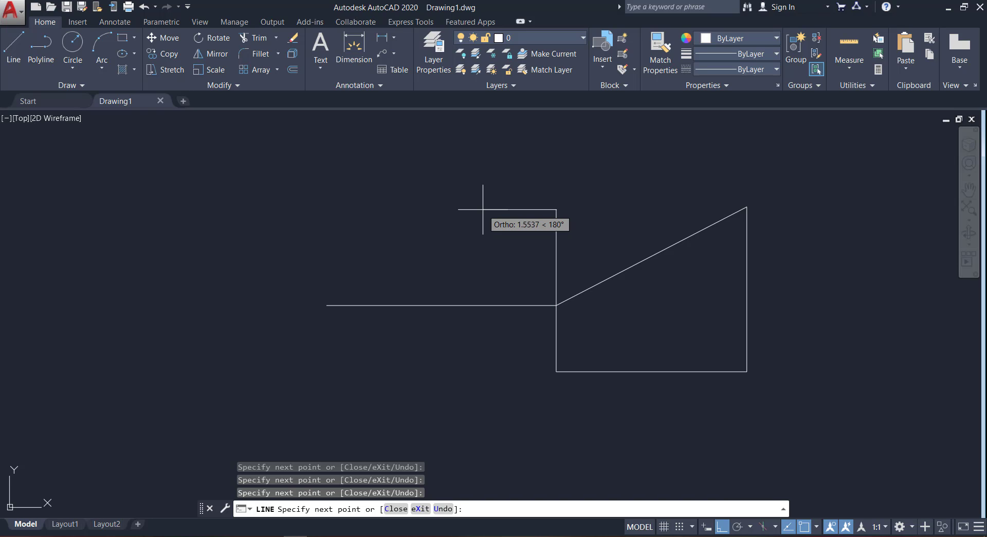
pyautogui.press('Escape')
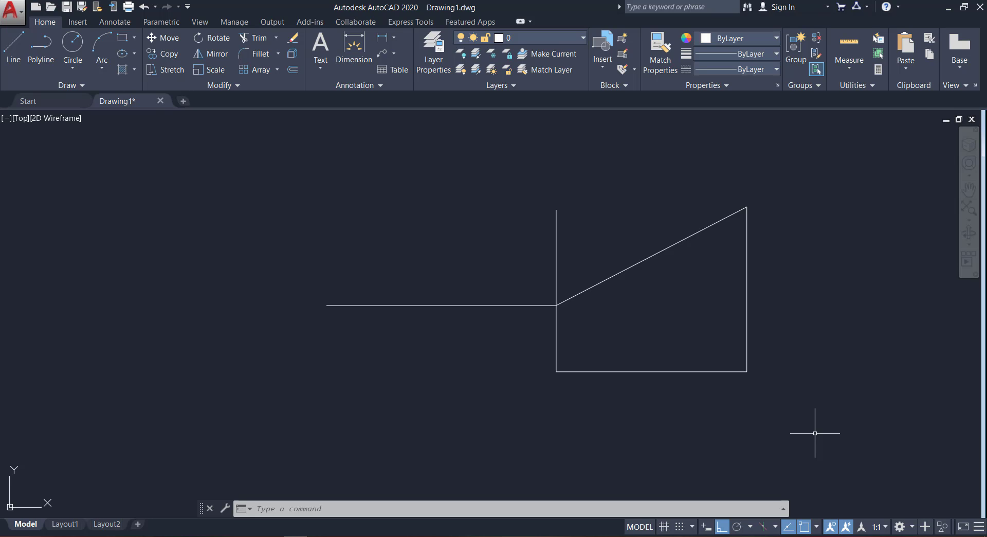
# Crossing-select all six lines and erase them
pyautogui.click(793, 446)
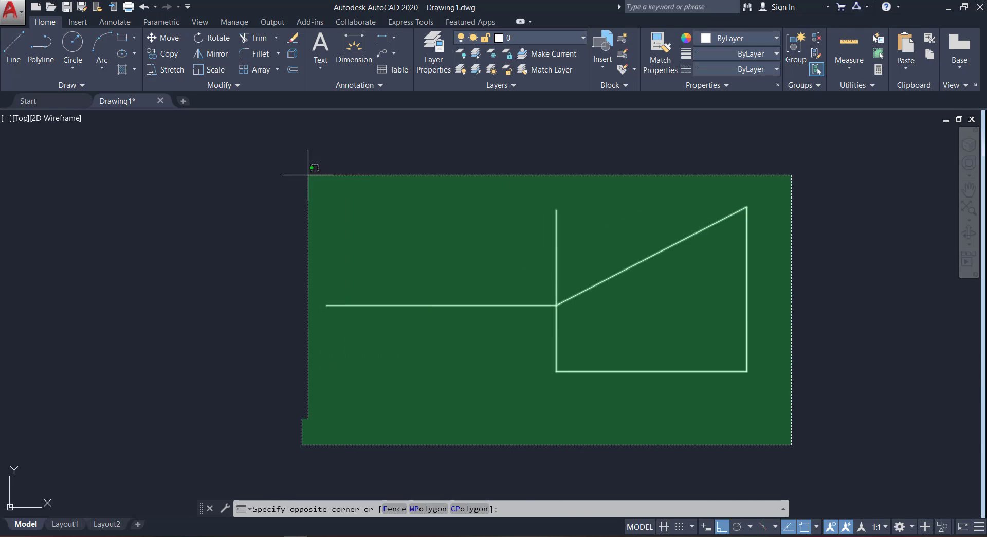
pyautogui.click(277, 162)
pyautogui.rightClick(442, 204)
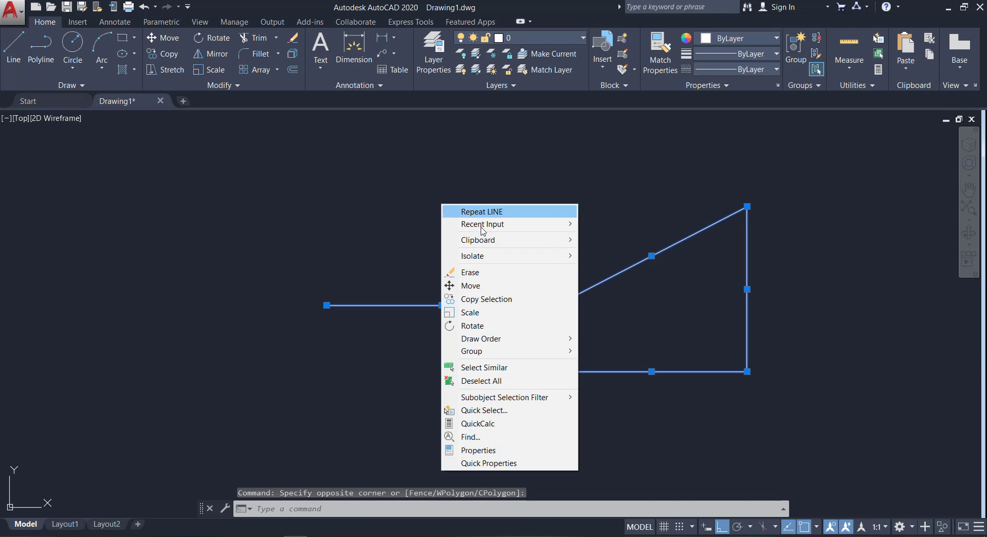
pyautogui.click(497, 269)
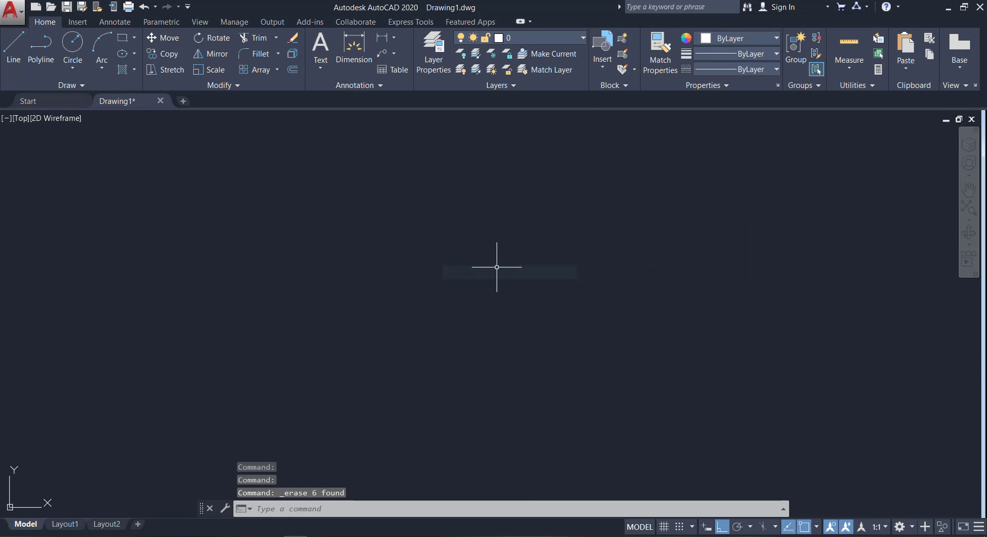
# Switch Ortho off and Polar Tracking on, and start a new line
pyautogui.click(724, 530)
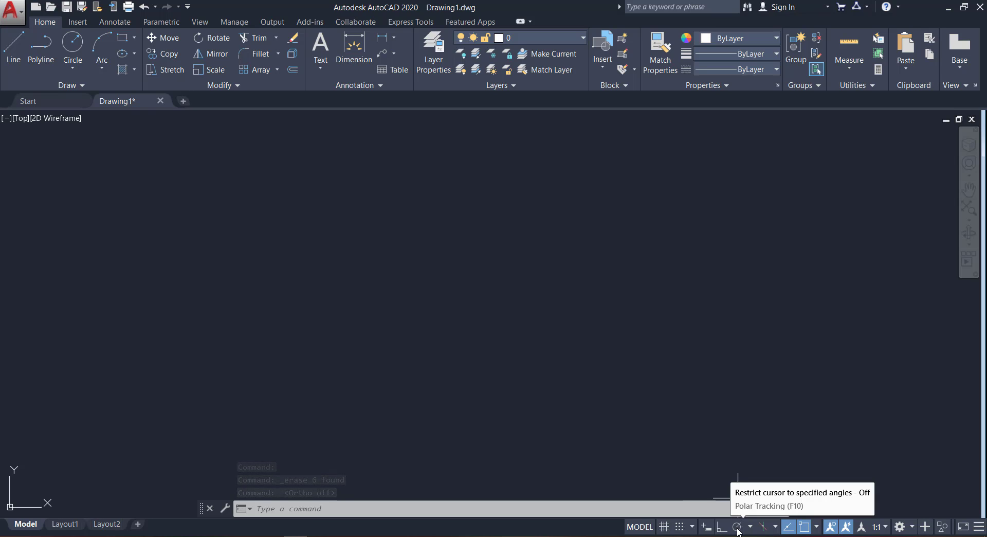
pyautogui.click(738, 526)
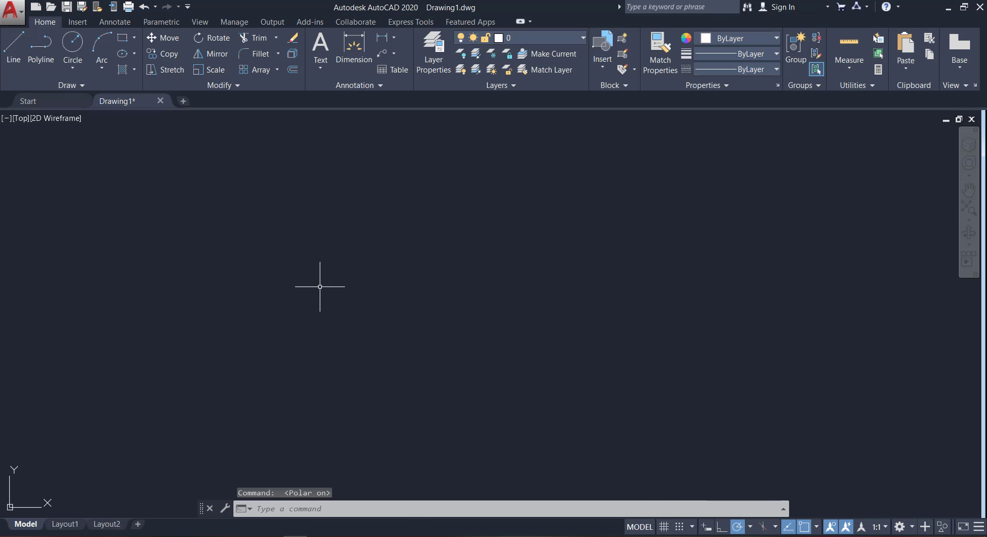
pyautogui.click(12, 54)
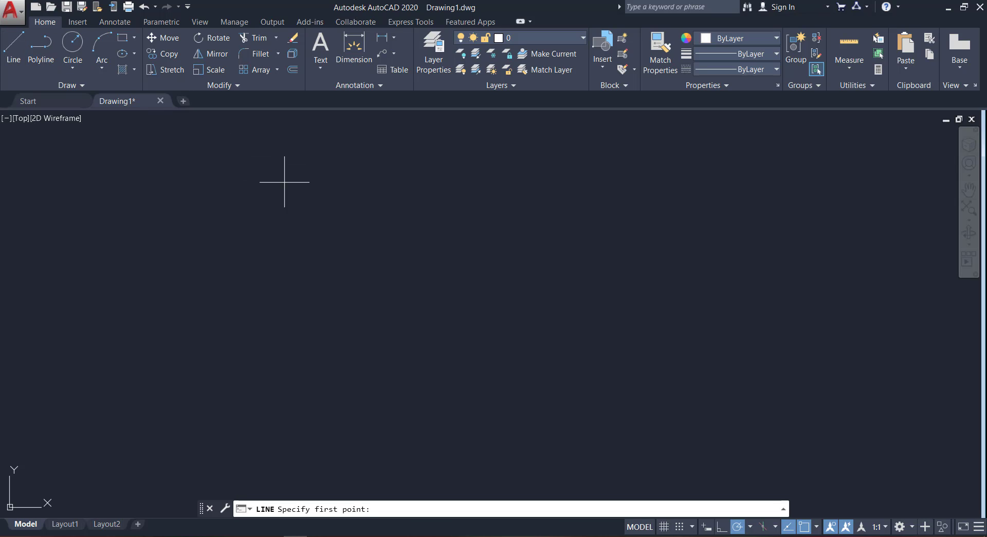
# Draw a polar-tracked horizontal line at 0° and a vertical line down at 270°
pyautogui.click(388, 291)
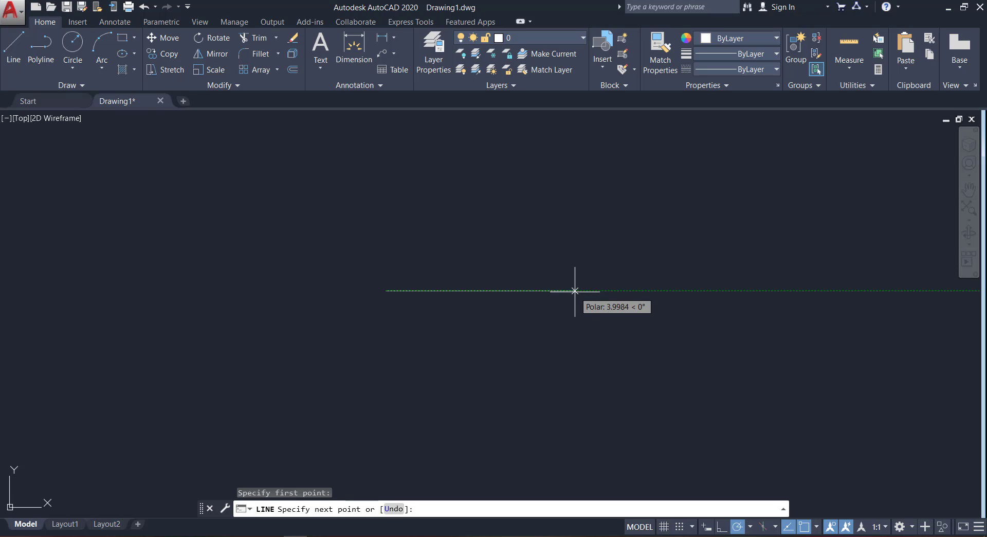
pyautogui.click(575, 290)
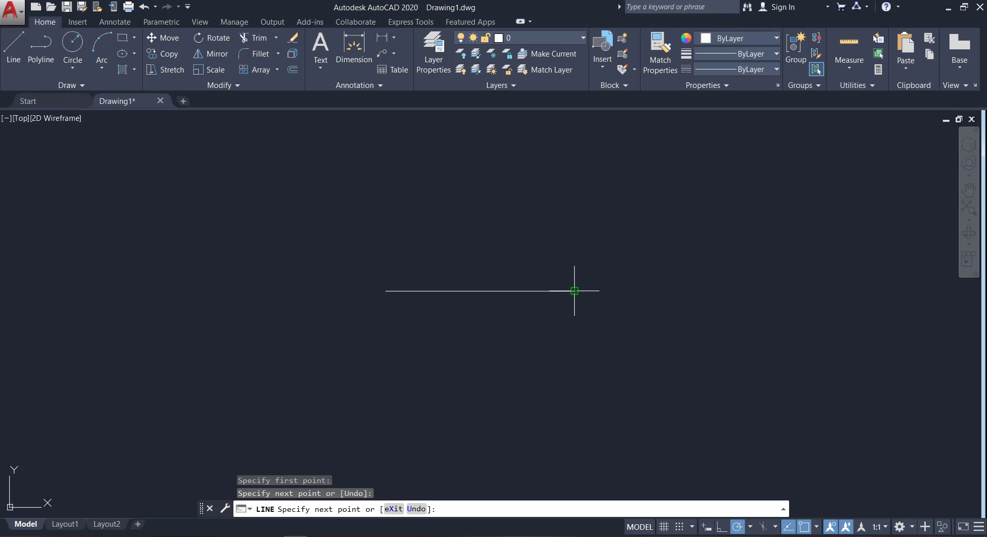
pyautogui.click(575, 395)
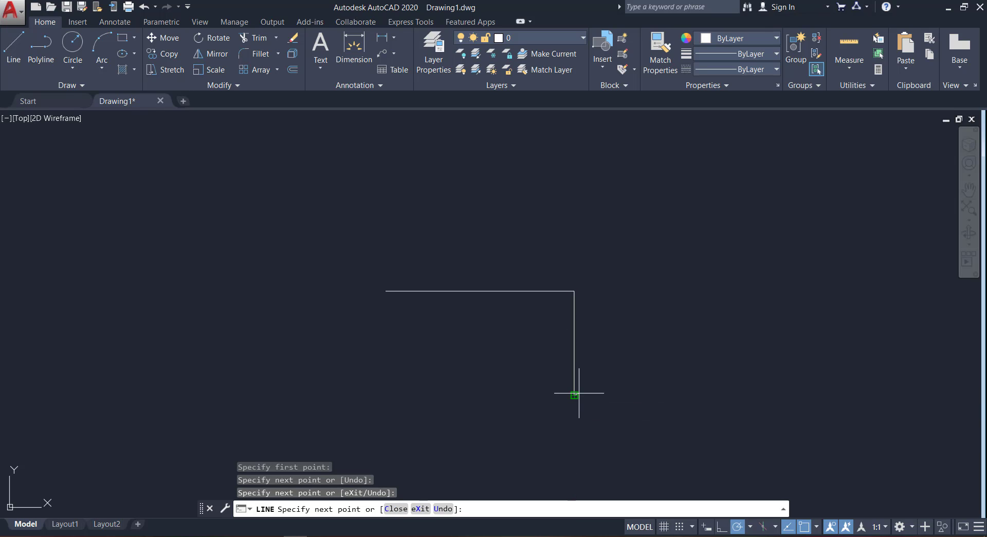
pyautogui.press('Escape')
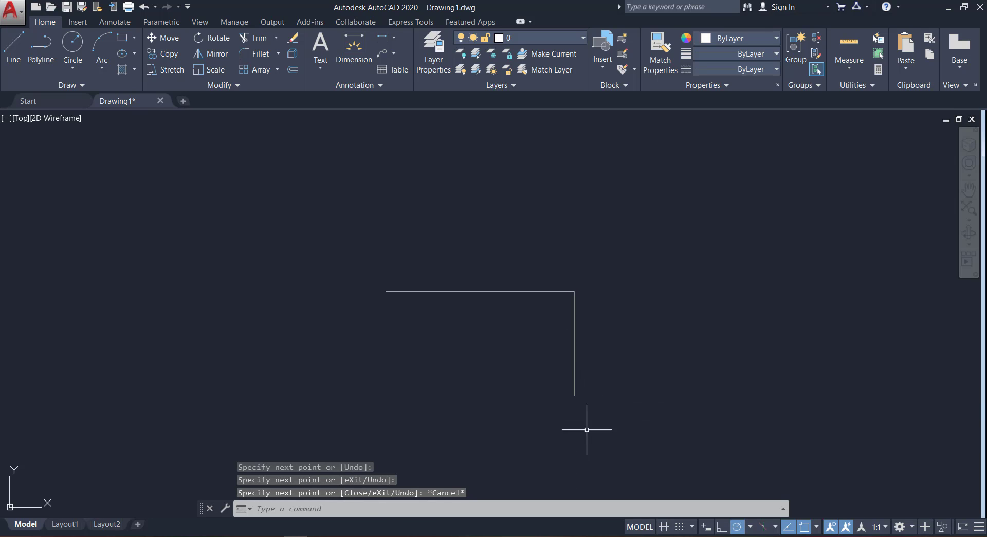
pyautogui.click(588, 451)
# Erase both the horizontal and vertical lines
pyautogui.click(244, 190)
pyautogui.rightClick(314, 183)
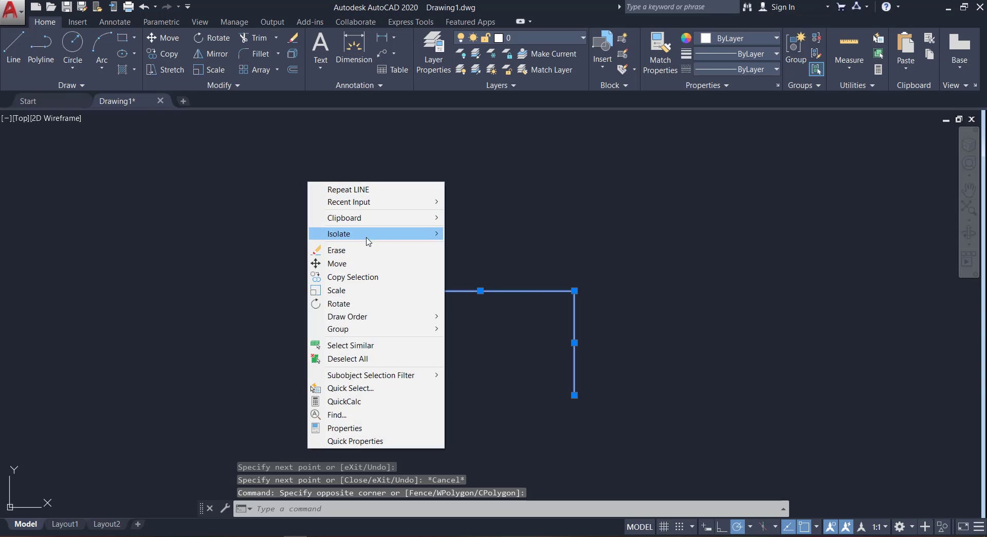
pyautogui.click(362, 252)
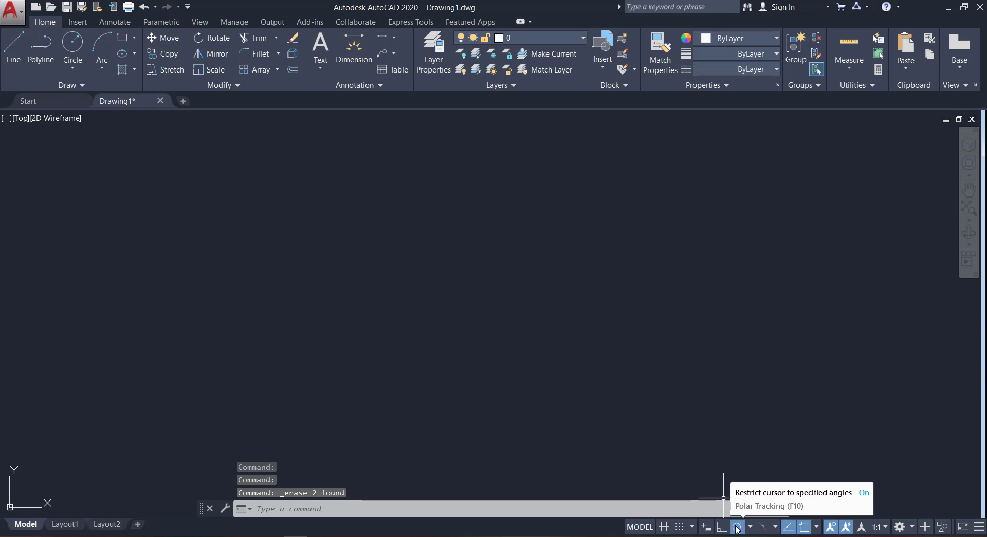
# Start a trial line, zoom in and out, then cancel it
pyautogui.click(13, 49)
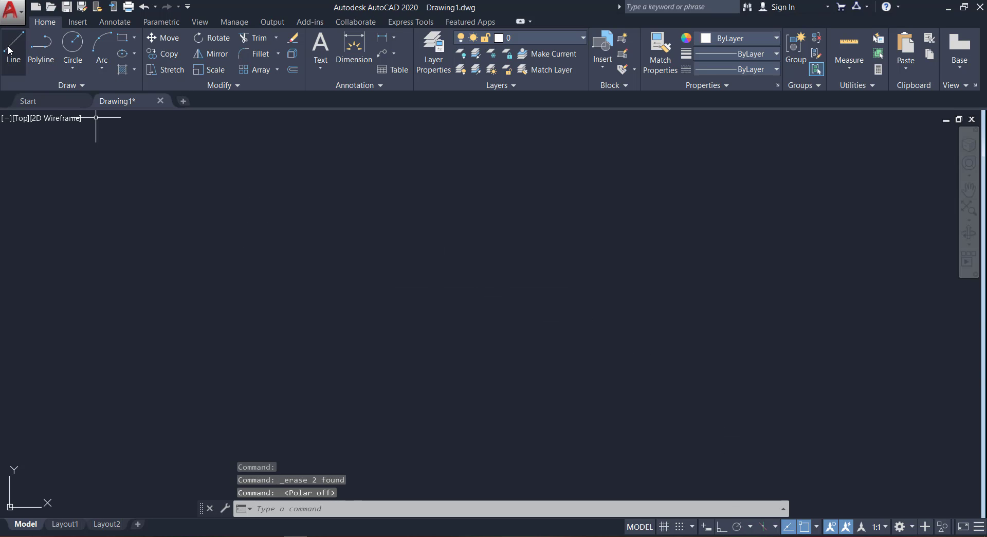
pyautogui.click(301, 321)
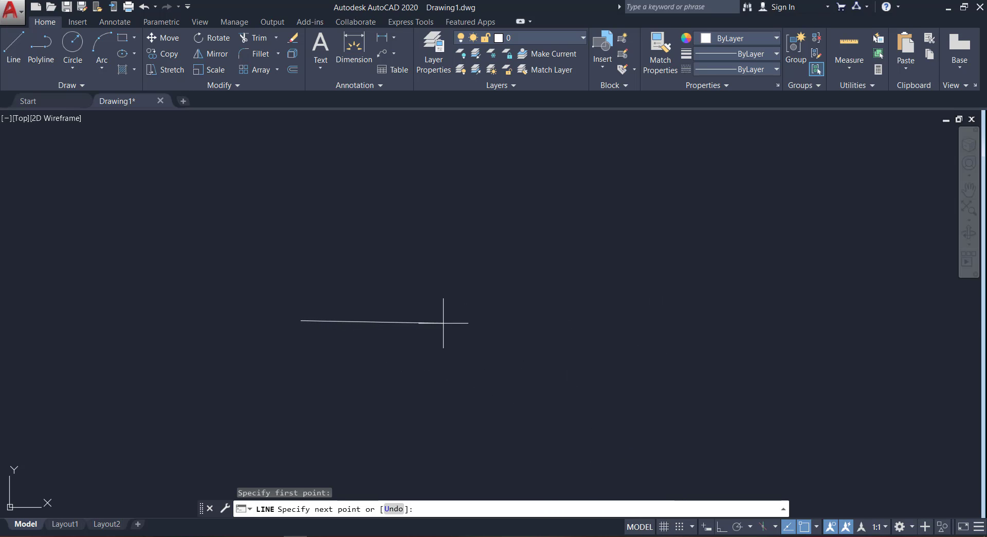
pyautogui.scroll(4, 435, 324)
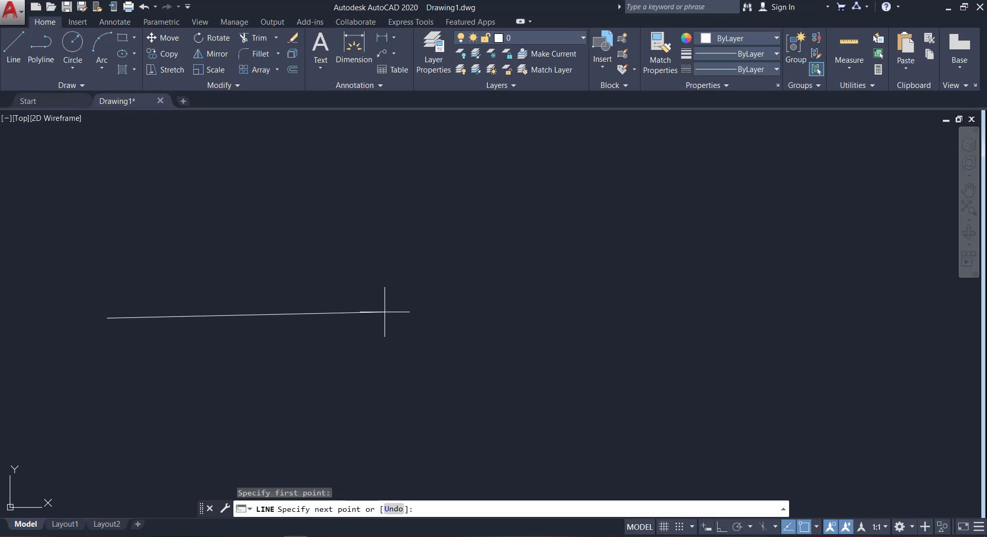
pyautogui.scroll(-2, 386, 315)
pyautogui.scroll(-2, 386, 315)
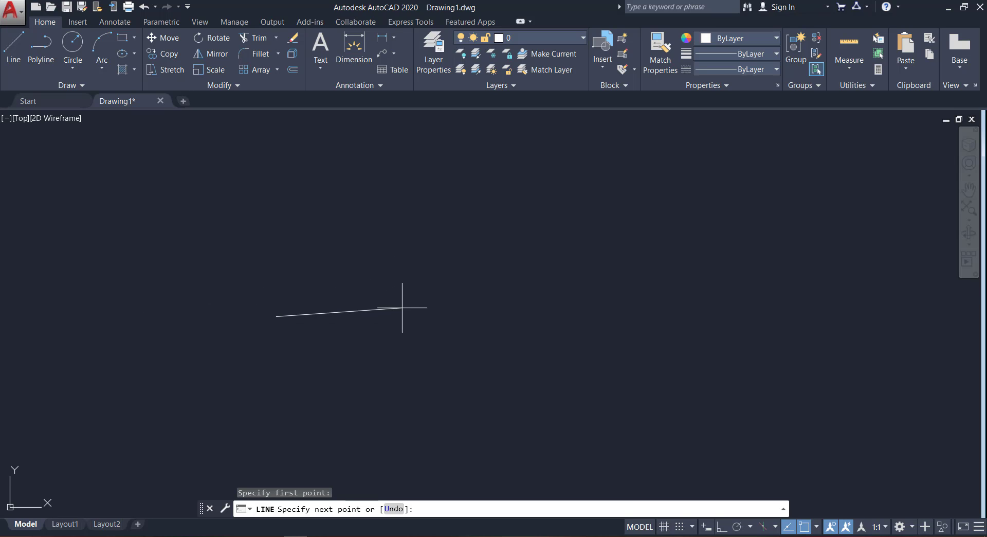
pyautogui.scroll(2, 401, 315)
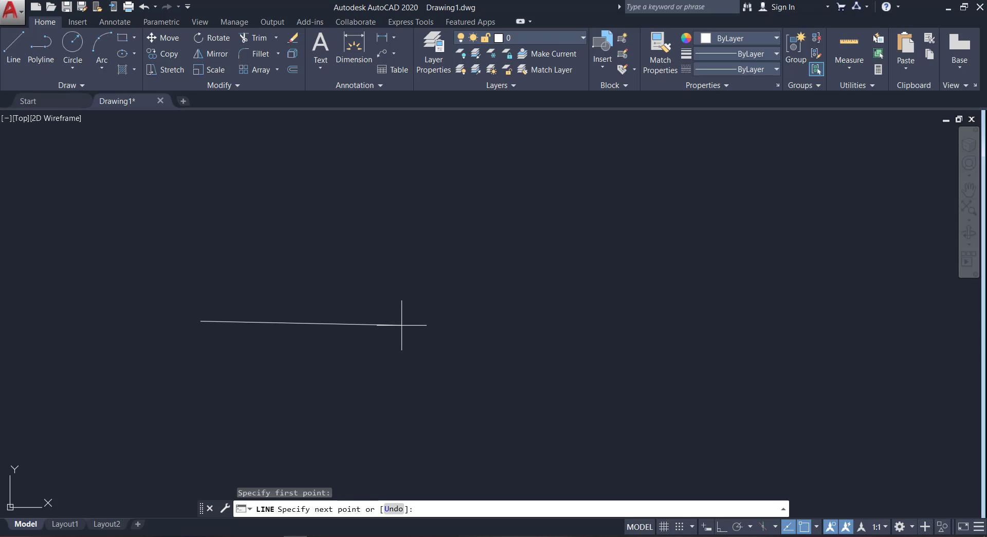
pyautogui.press('Escape')
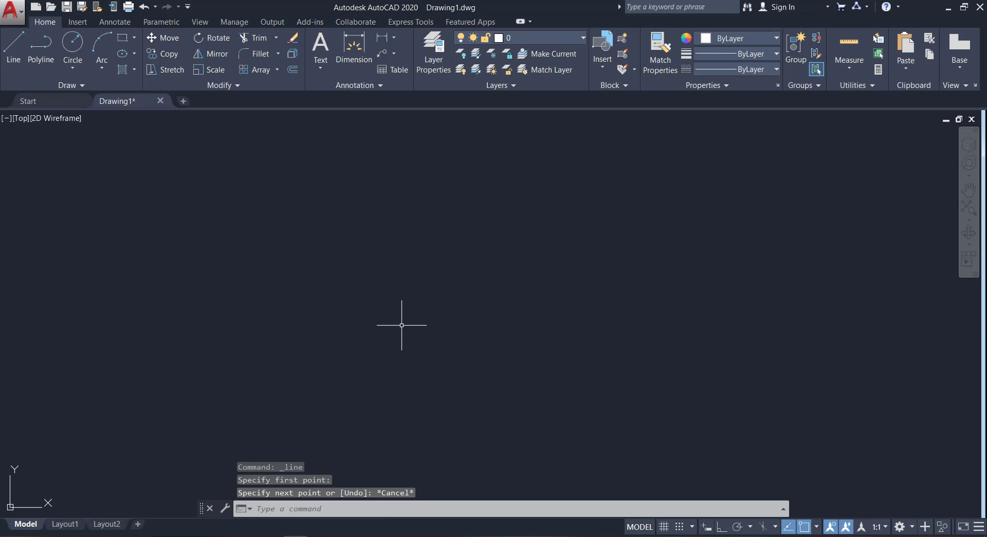
# Turn Polar Tracking back on
pyautogui.click(740, 532)
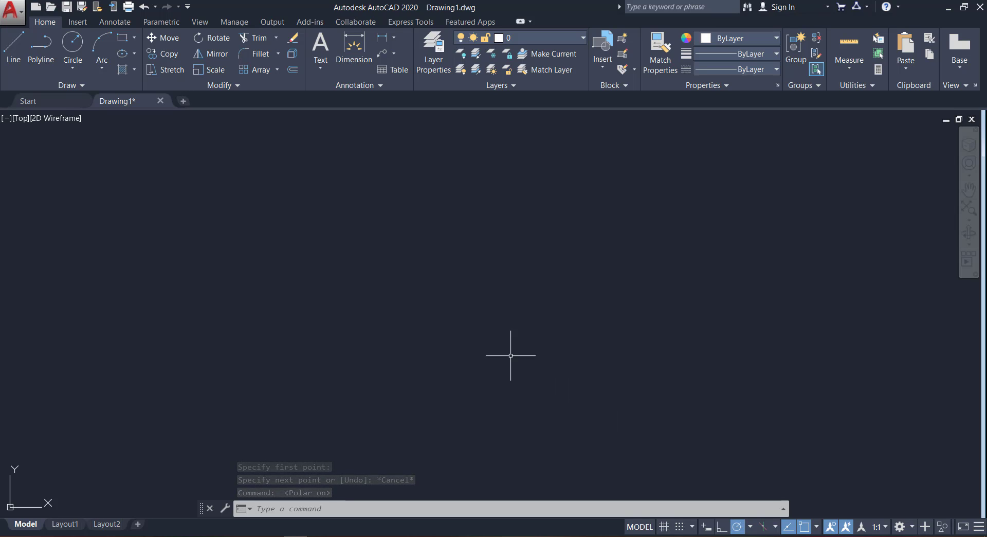
pyautogui.click(438, 294)
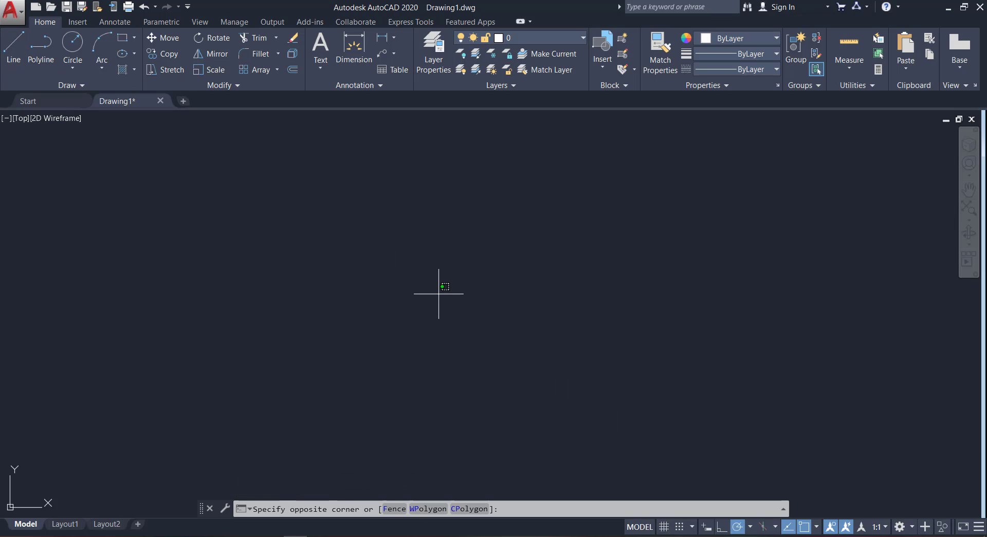
pyautogui.click(536, 295)
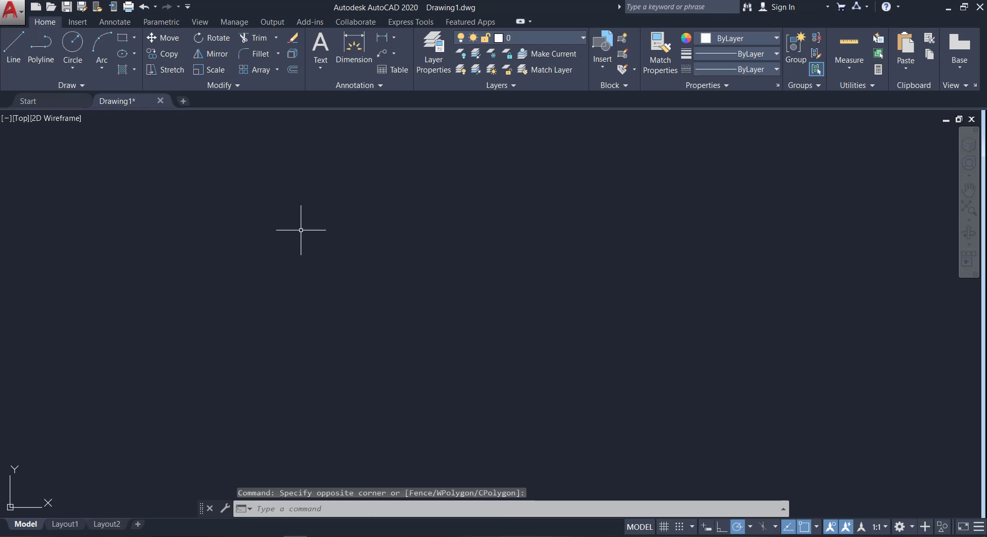
pyautogui.click(31, 55)
pyautogui.click(17, 55)
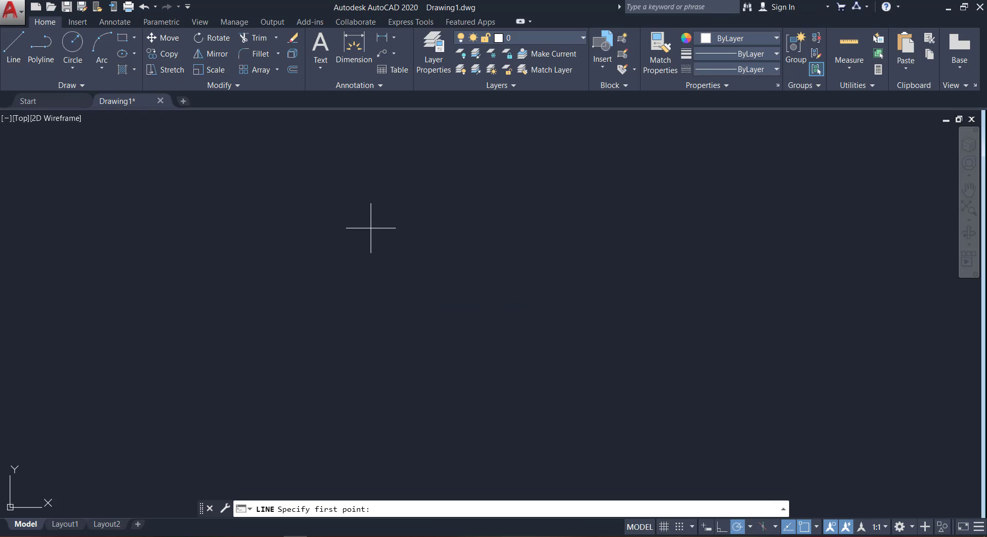
pyautogui.click(440, 291)
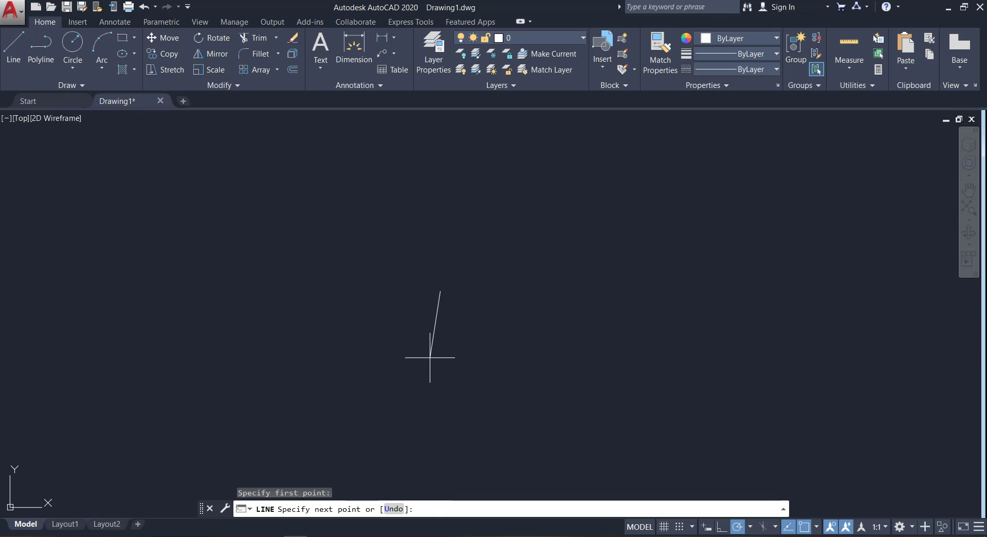
pyautogui.press('Escape')
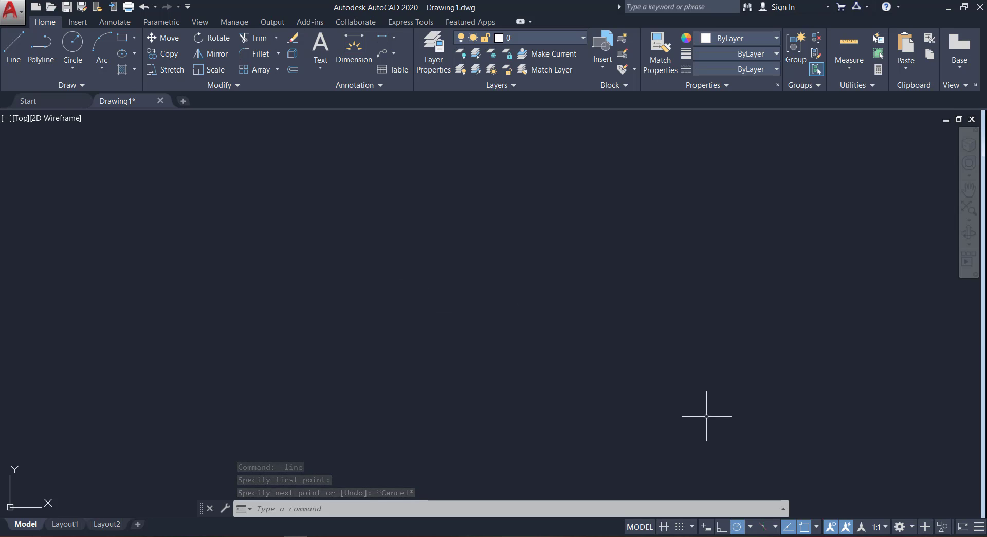
# Set polar tracking to 45° increments and test it with a cancelled trial line
pyautogui.click(751, 527)
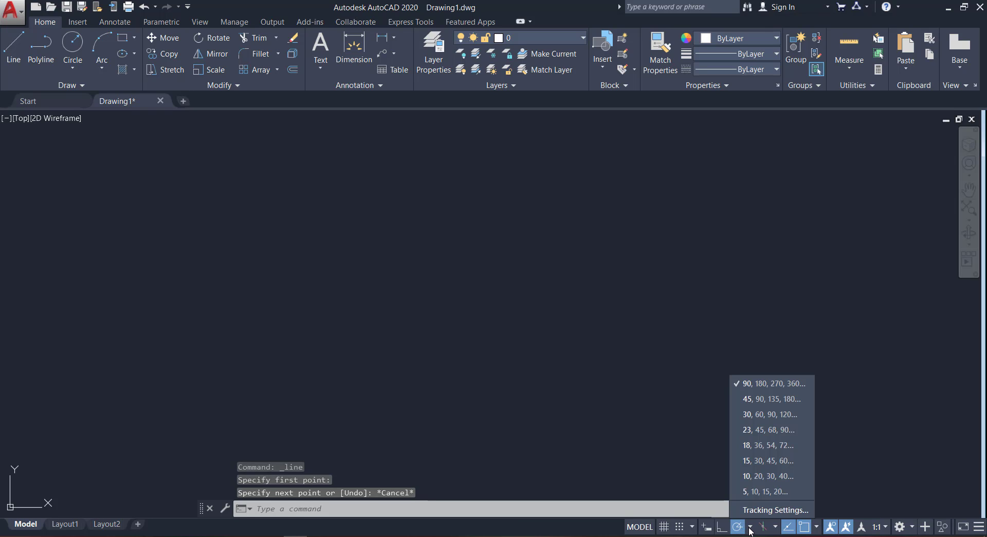
pyautogui.click(767, 399)
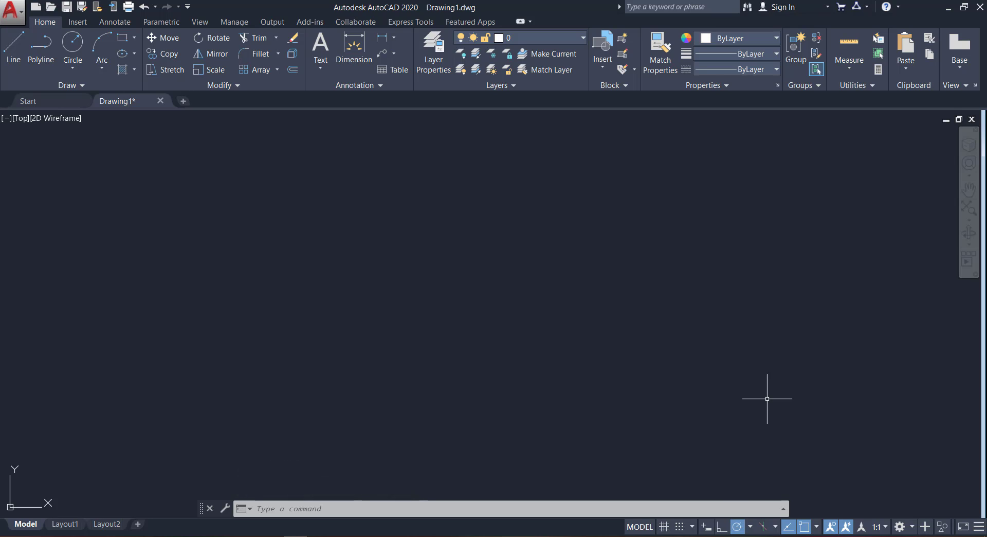
pyautogui.click(14, 52)
pyautogui.click(441, 297)
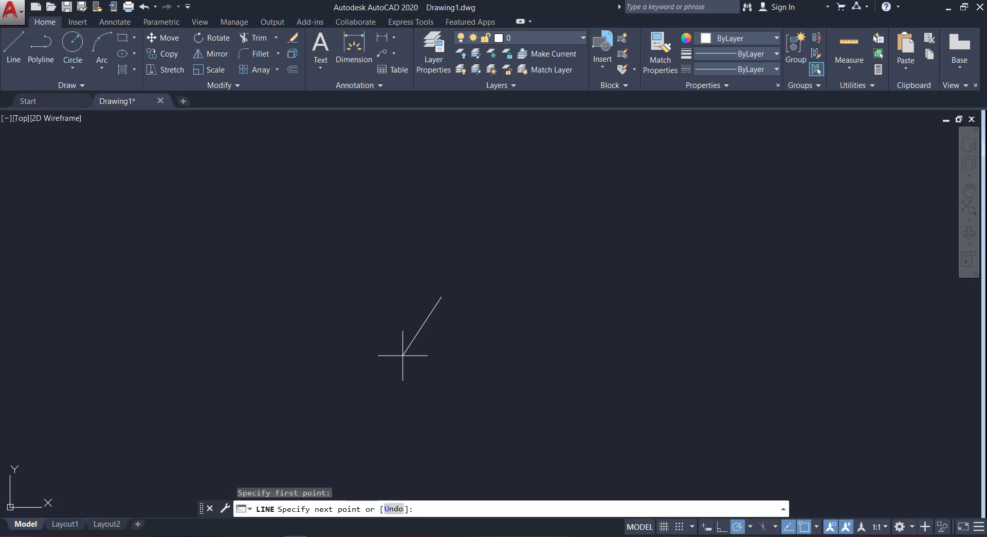
pyautogui.press('Escape')
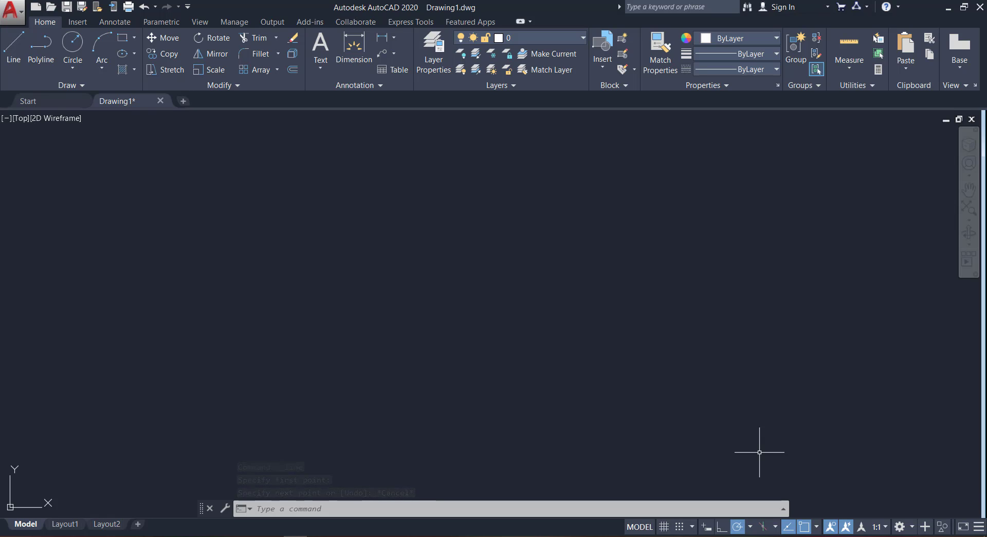
# Enable Additional angles with a new 21° angle and confirm it appears in the polar list
pyautogui.click(752, 528)
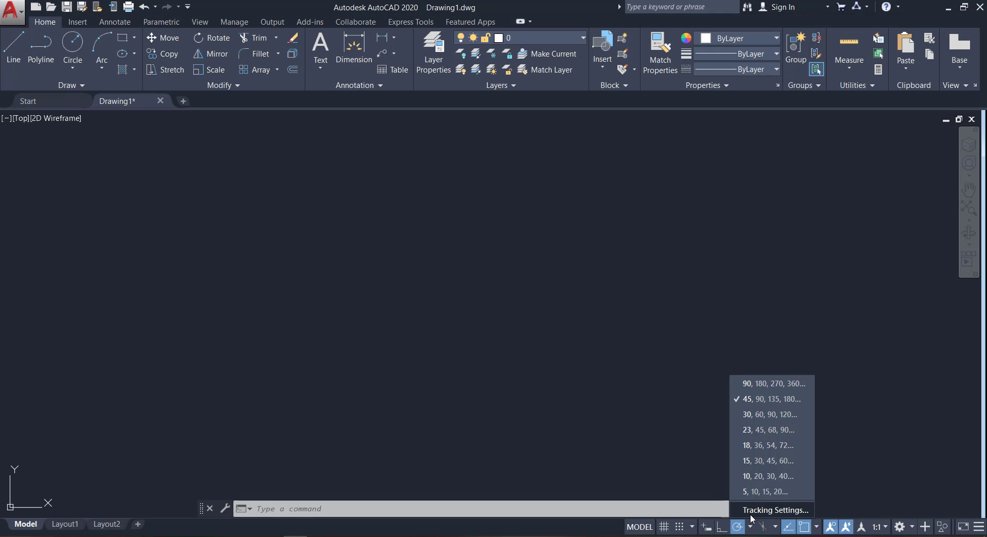
pyautogui.click(752, 510)
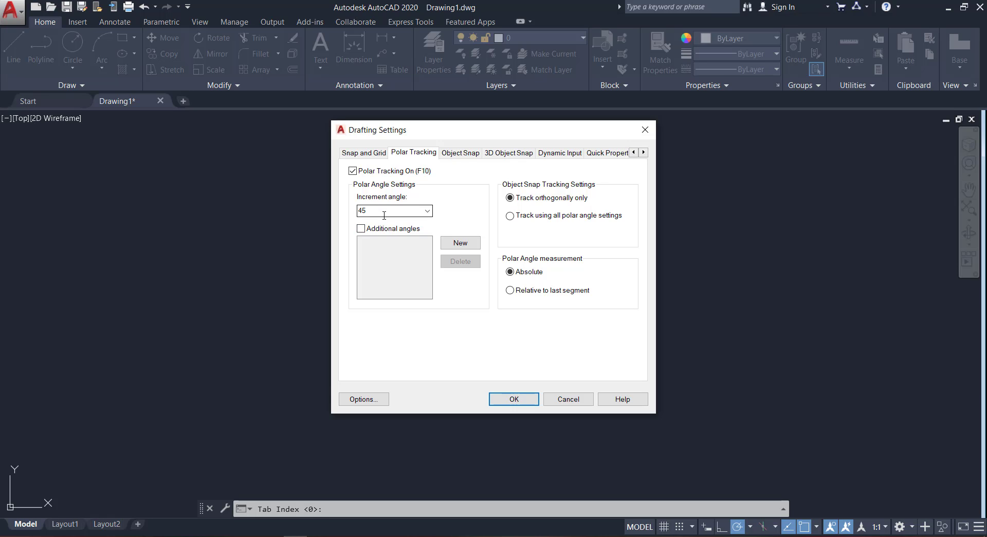
pyautogui.click(362, 230)
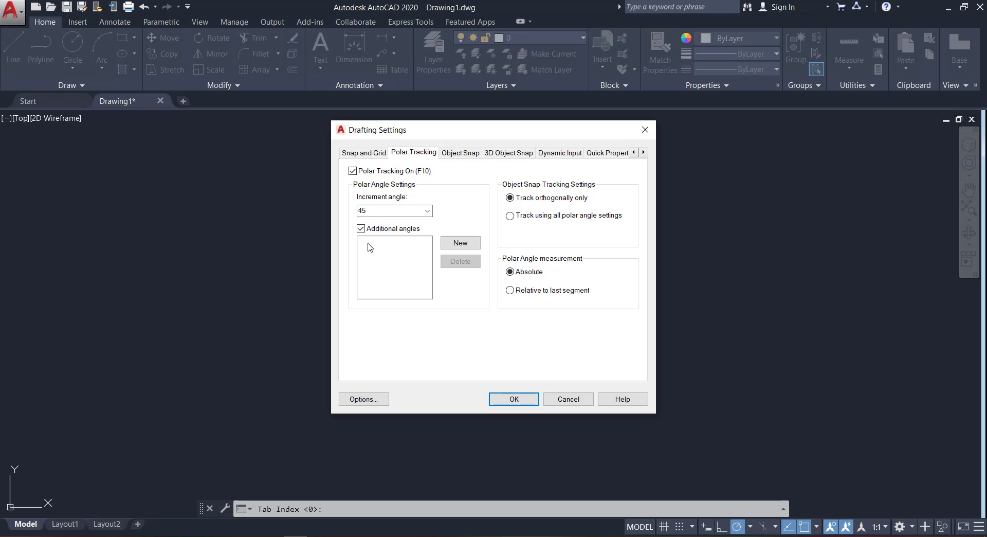
pyautogui.click(447, 244)
pyautogui.click(515, 399)
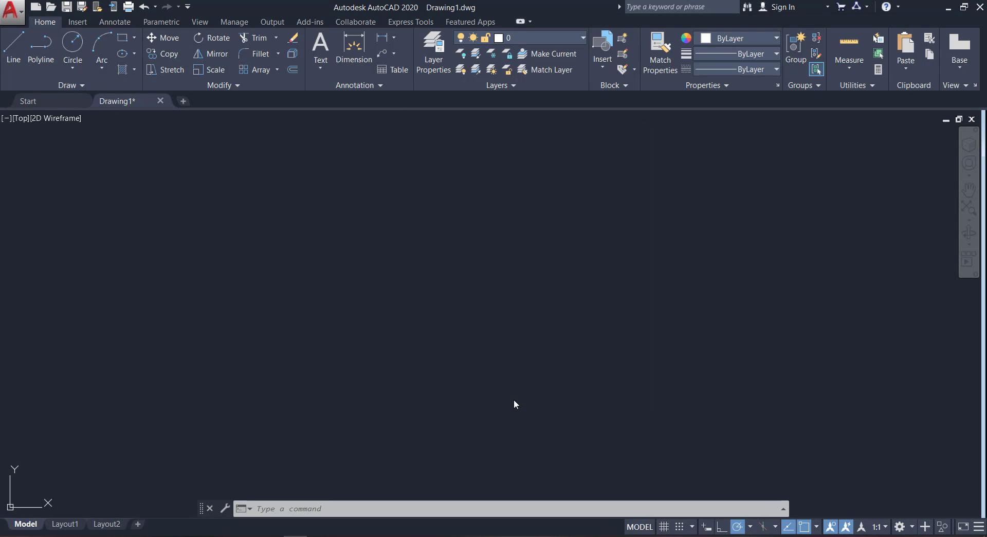
pyautogui.click(750, 527)
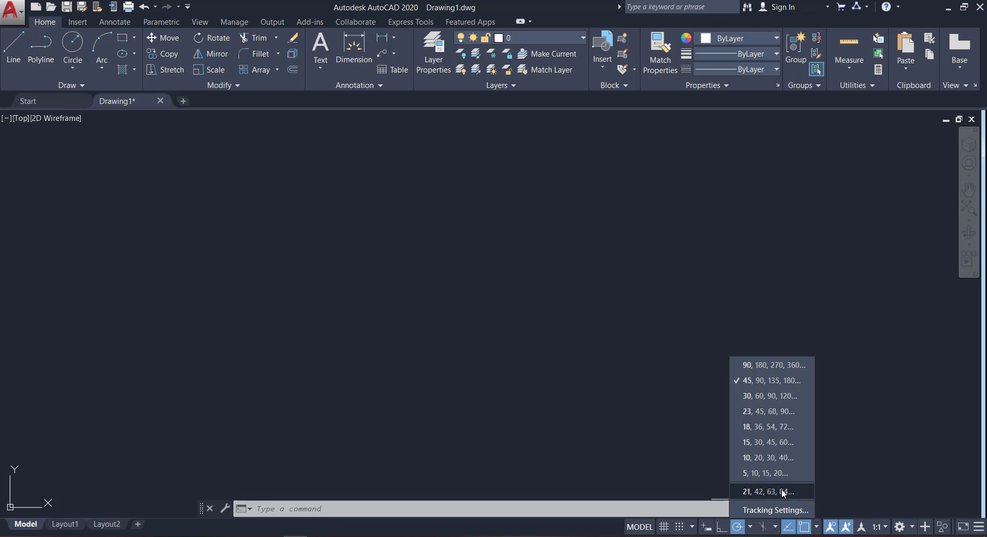
pyautogui.click(497, 511)
pyautogui.write('un')
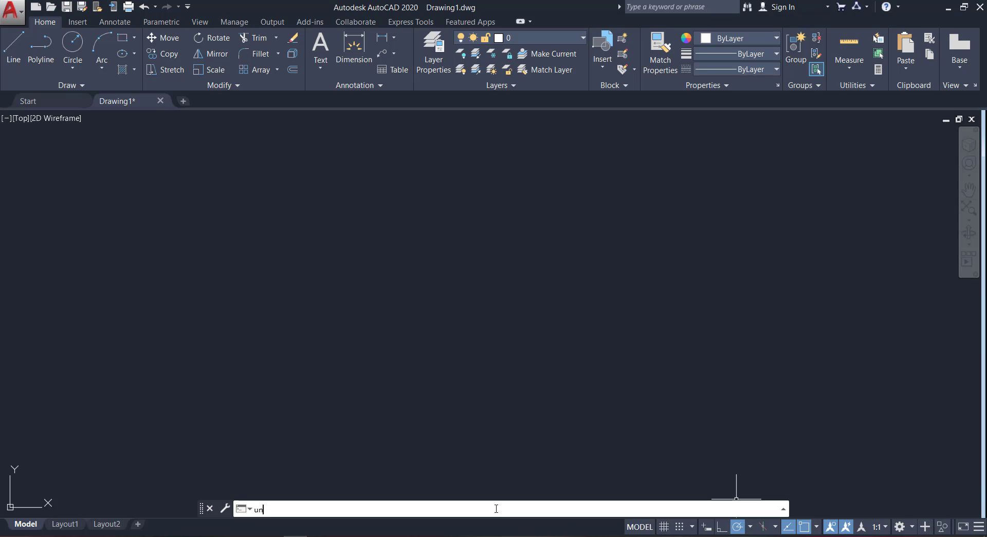
# Set angle precision to 0.00 in the Drawing Units dialog
pyautogui.press('Return')
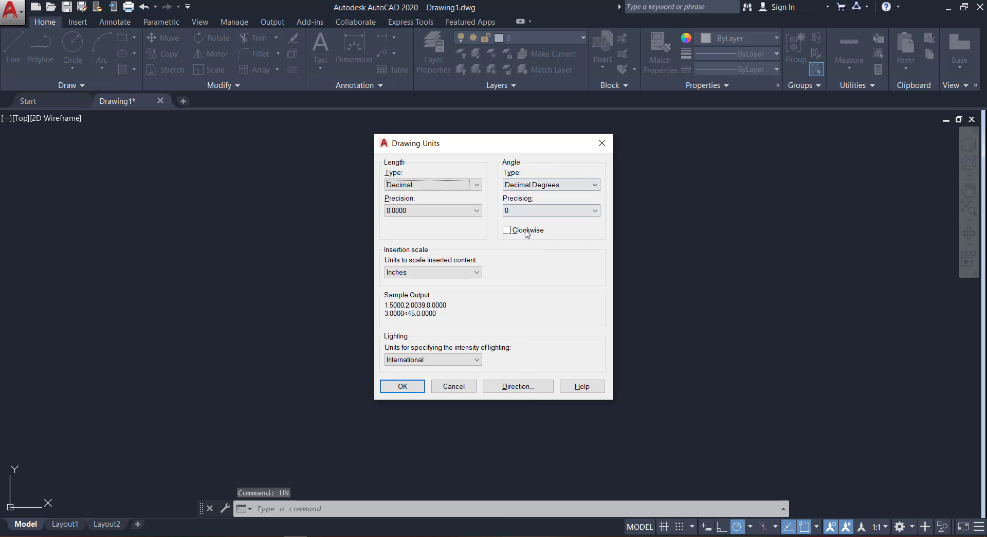
pyautogui.click(529, 211)
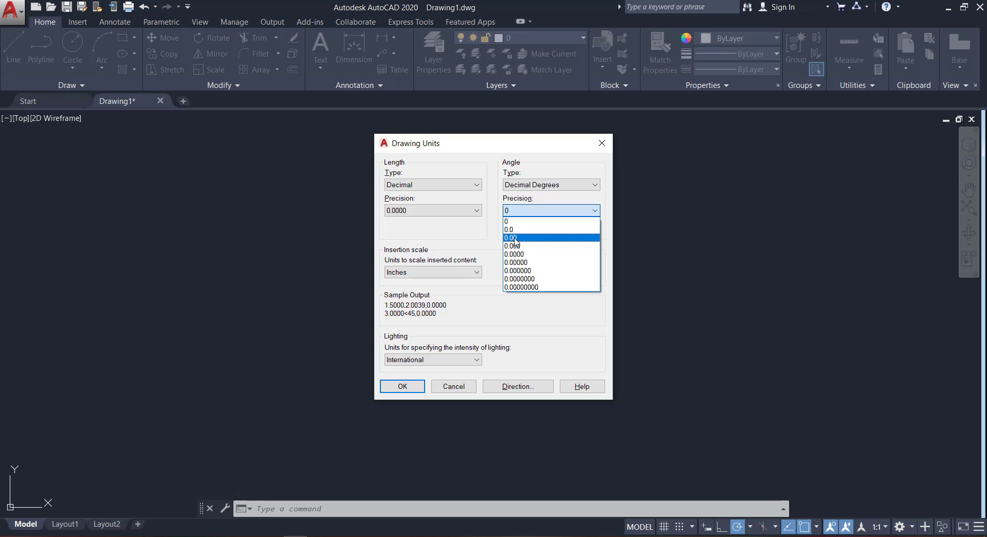
pyautogui.click(519, 238)
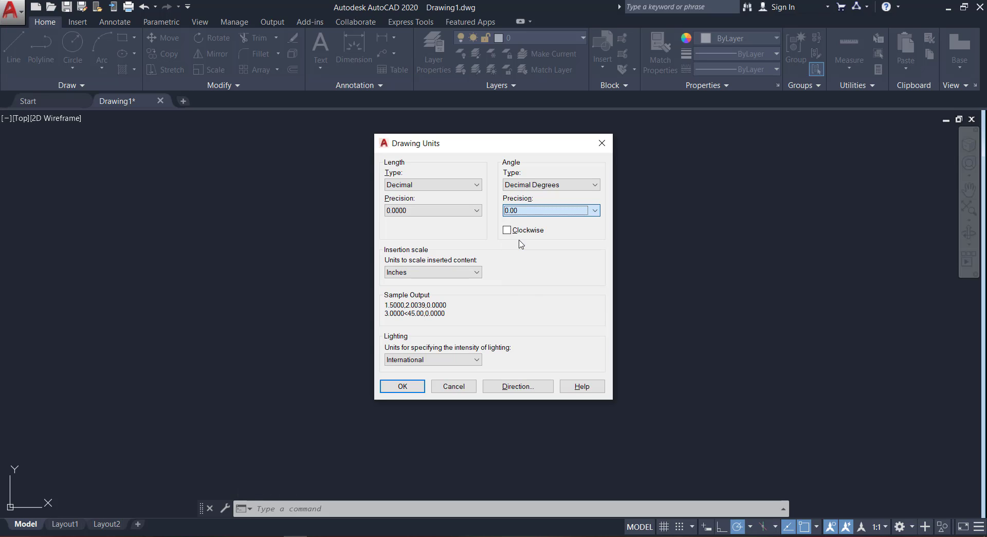
pyautogui.click(401, 387)
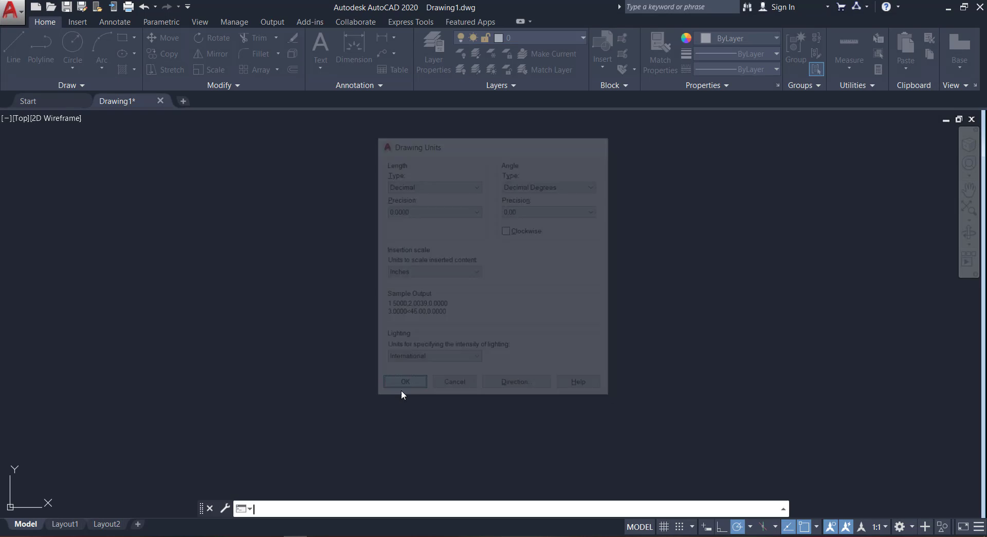
# Switch polar tracking to 20.50° increments and draw one line at 82° from the centre
pyautogui.click(750, 527)
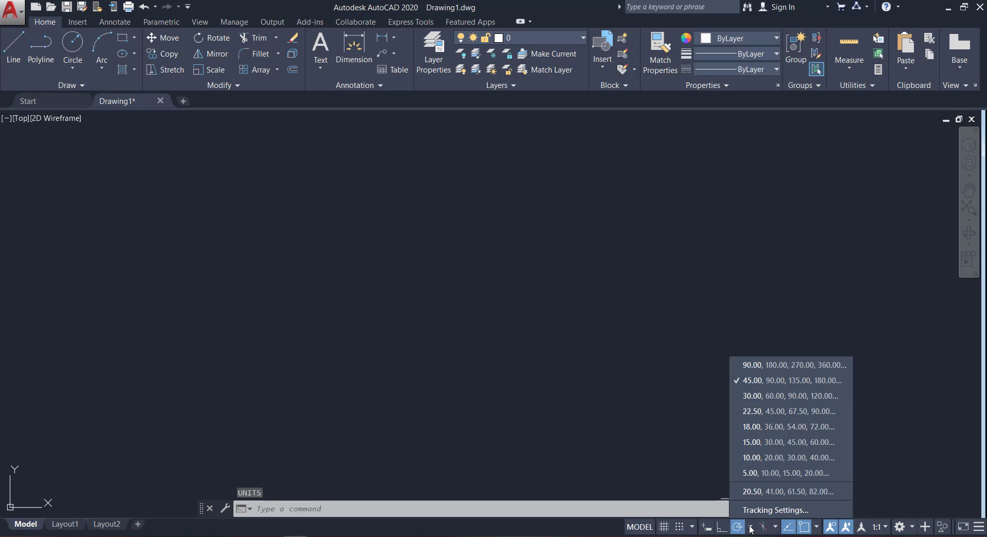
pyautogui.click(763, 493)
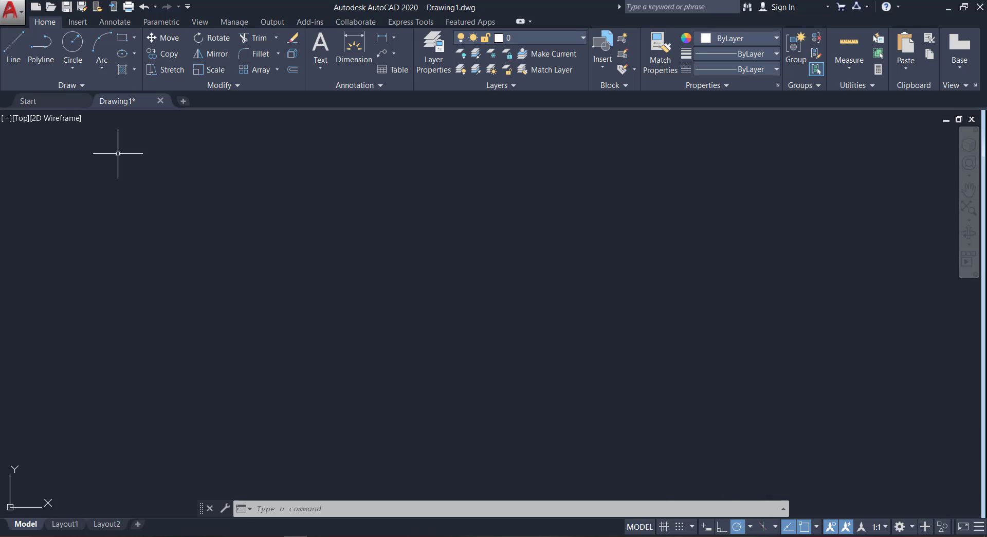
pyautogui.click(17, 54)
pyautogui.click(441, 308)
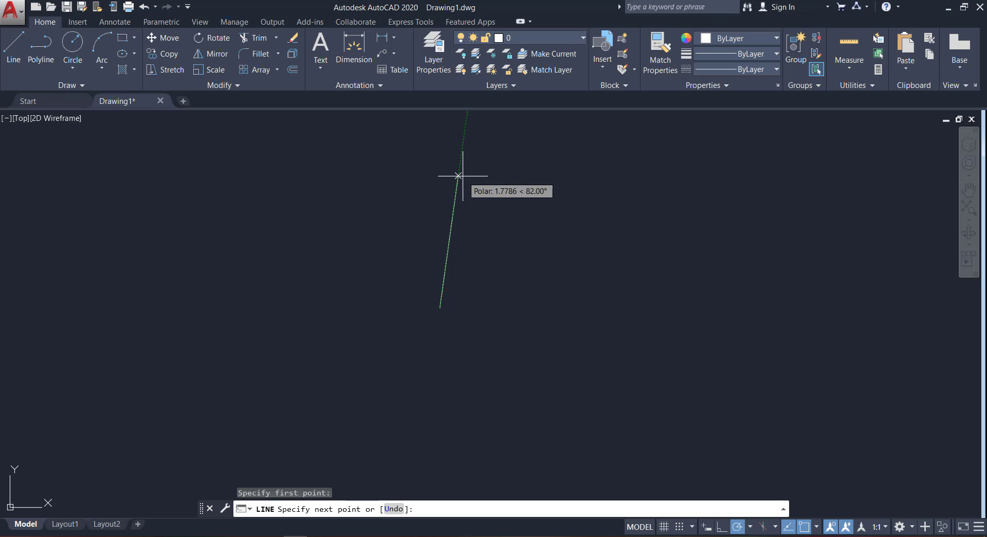
pyautogui.click(458, 176)
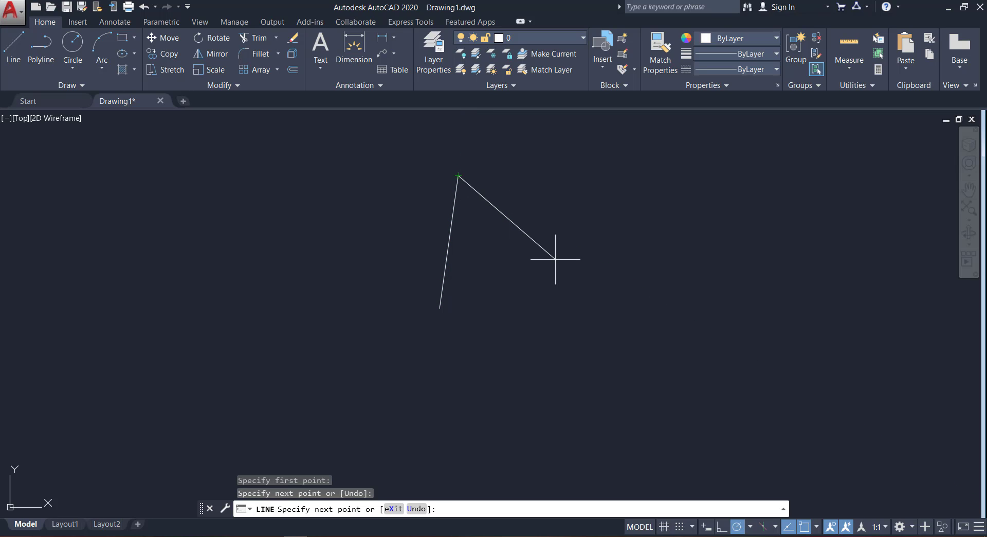
pyautogui.press('Escape')
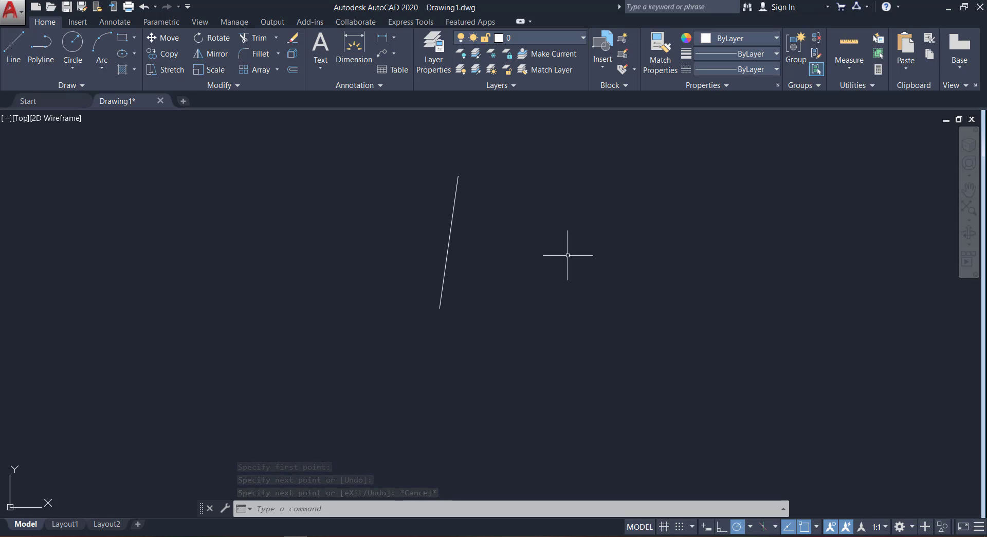
# Delete the 20.50 additional angle and reset polar tracking to 90° increments
pyautogui.click(751, 526)
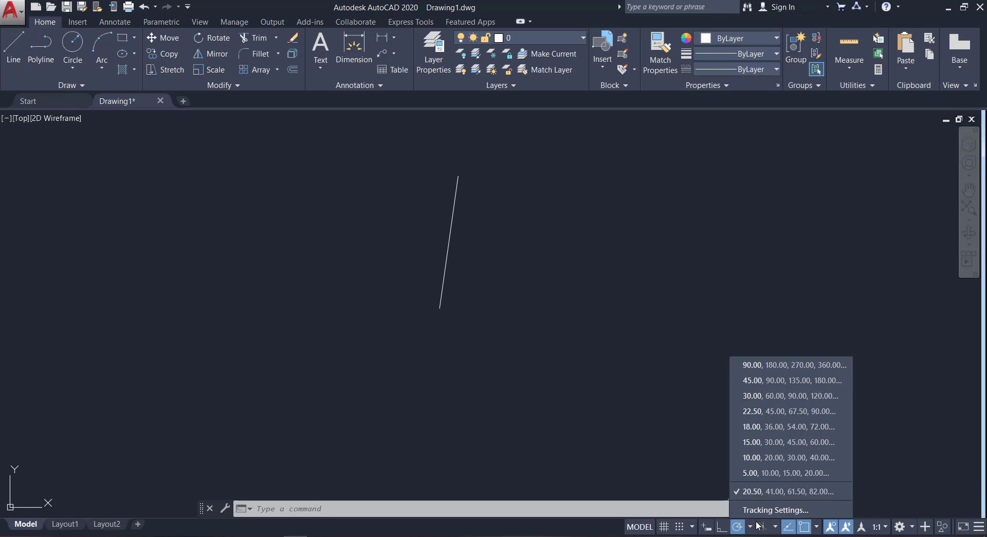
pyautogui.click(754, 510)
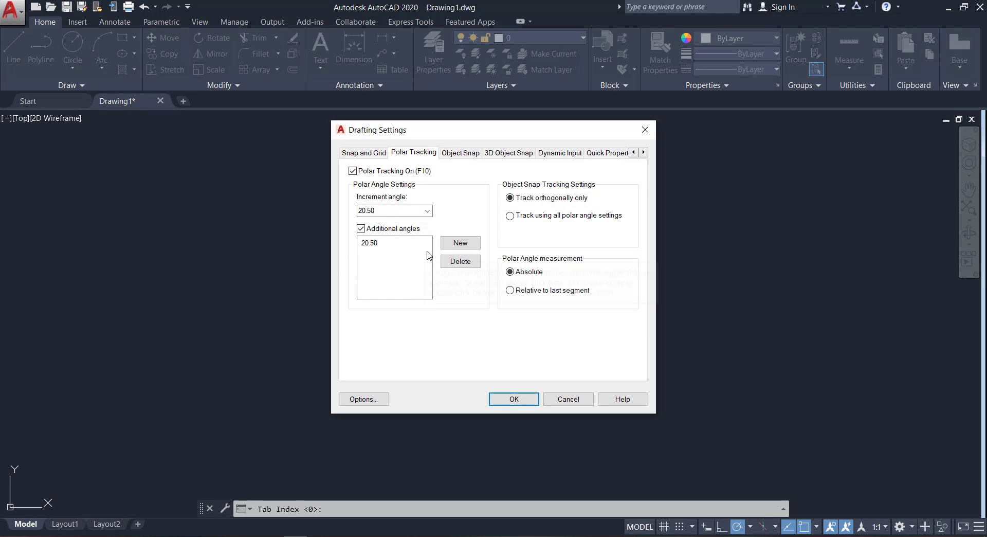
pyautogui.click(375, 246)
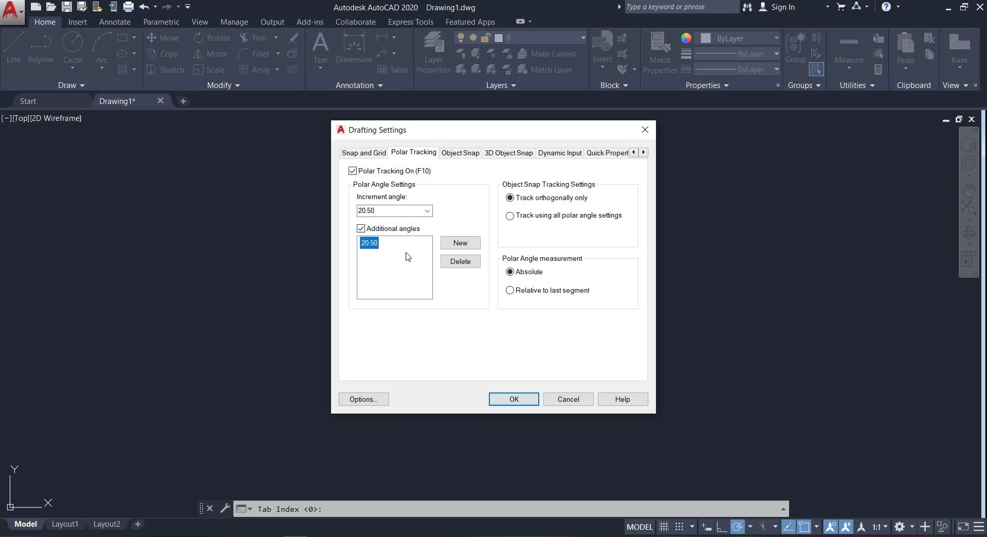
pyautogui.click(463, 268)
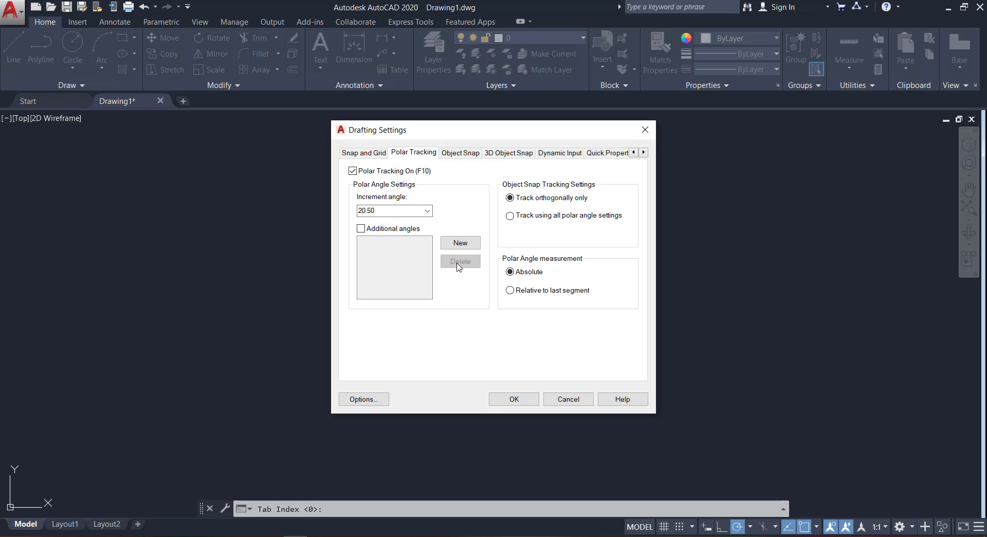
pyautogui.click(528, 401)
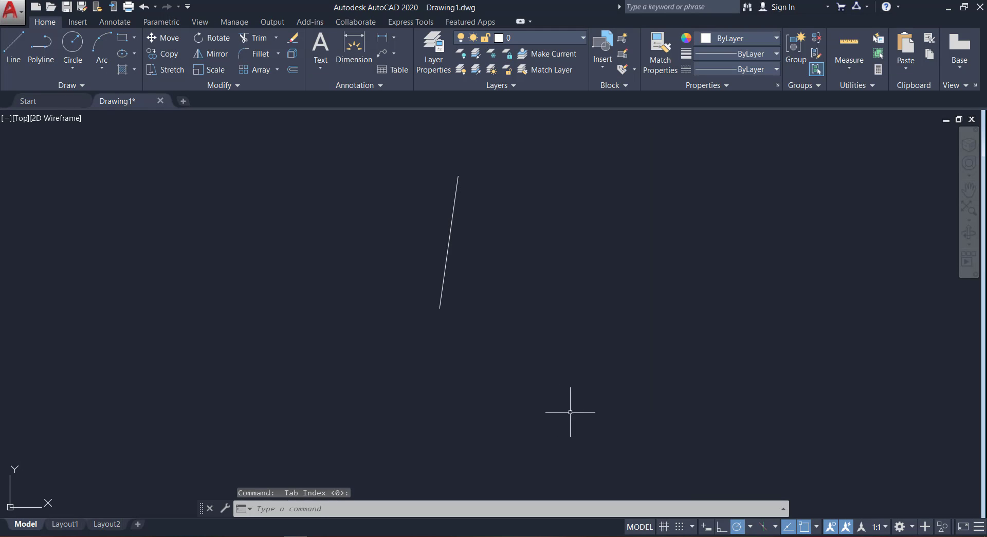
pyautogui.click(751, 527)
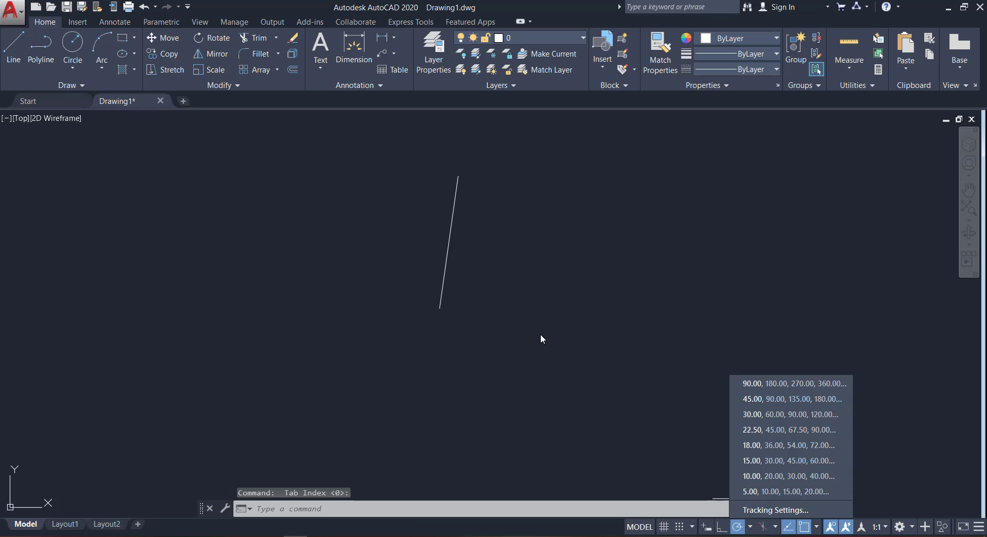
pyautogui.click(752, 384)
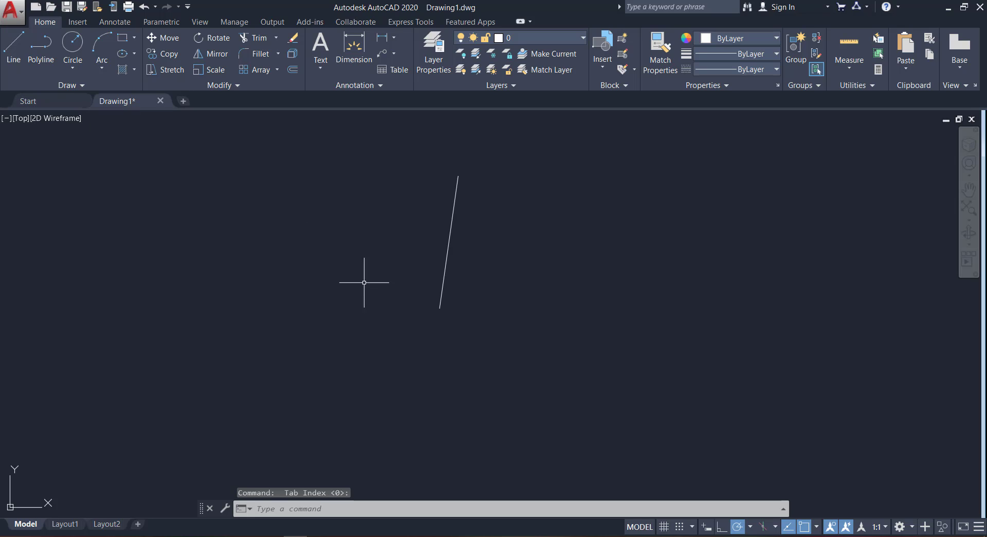
# Erase the 82° slanted line
pyautogui.click(517, 338)
pyautogui.click(379, 353)
pyautogui.rightClick(381, 170)
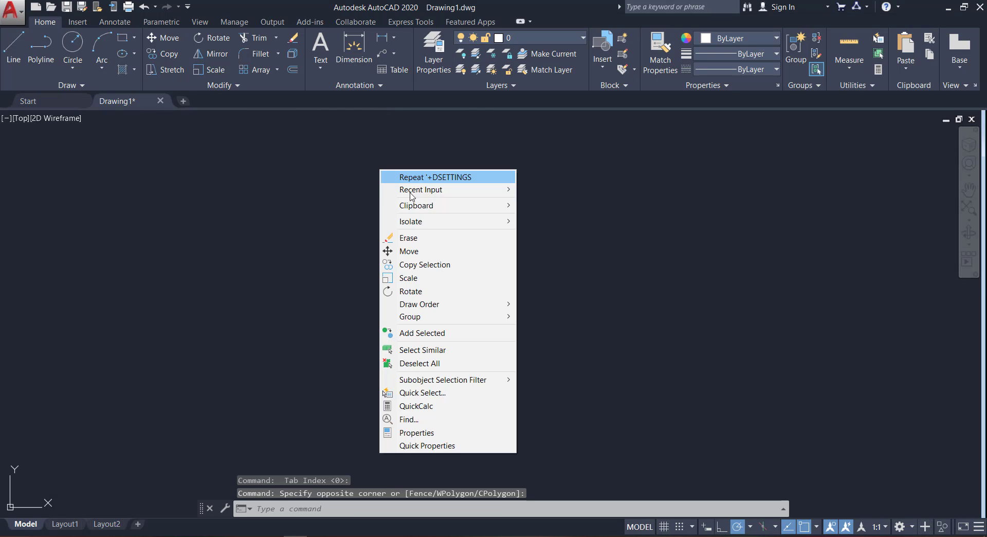
pyautogui.click(417, 238)
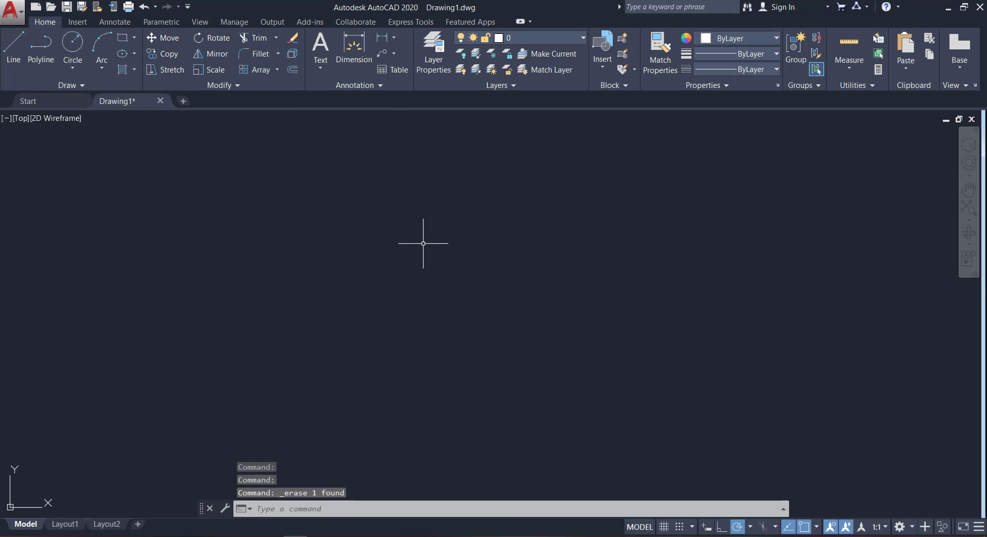